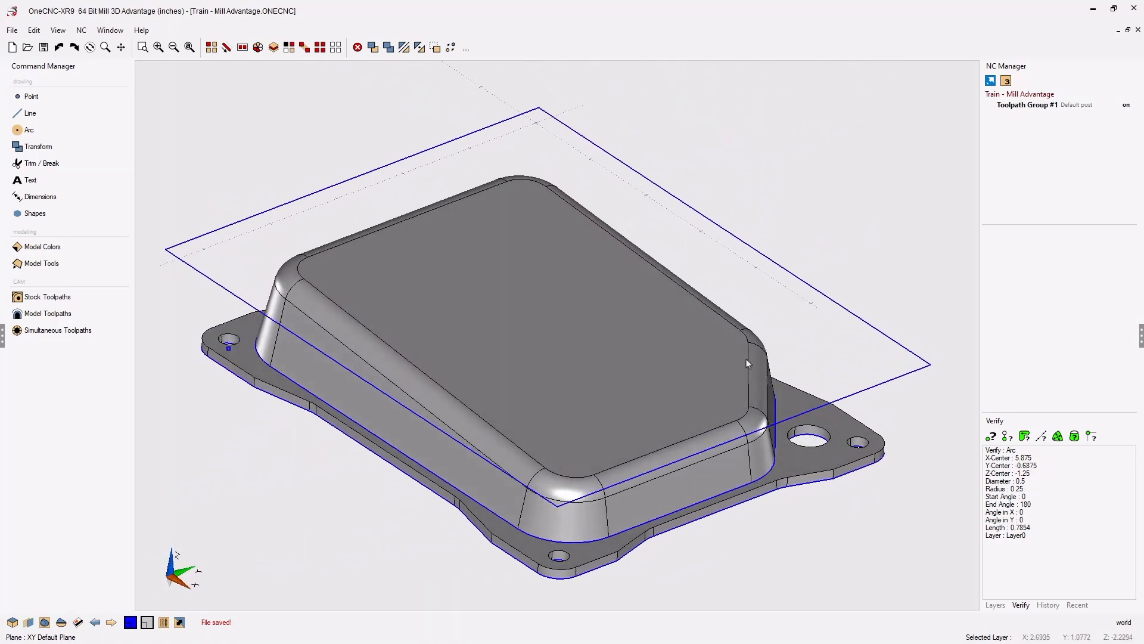
Start a Z Level rough toolpath for the model.
scroll(746, 359, "down", 1)
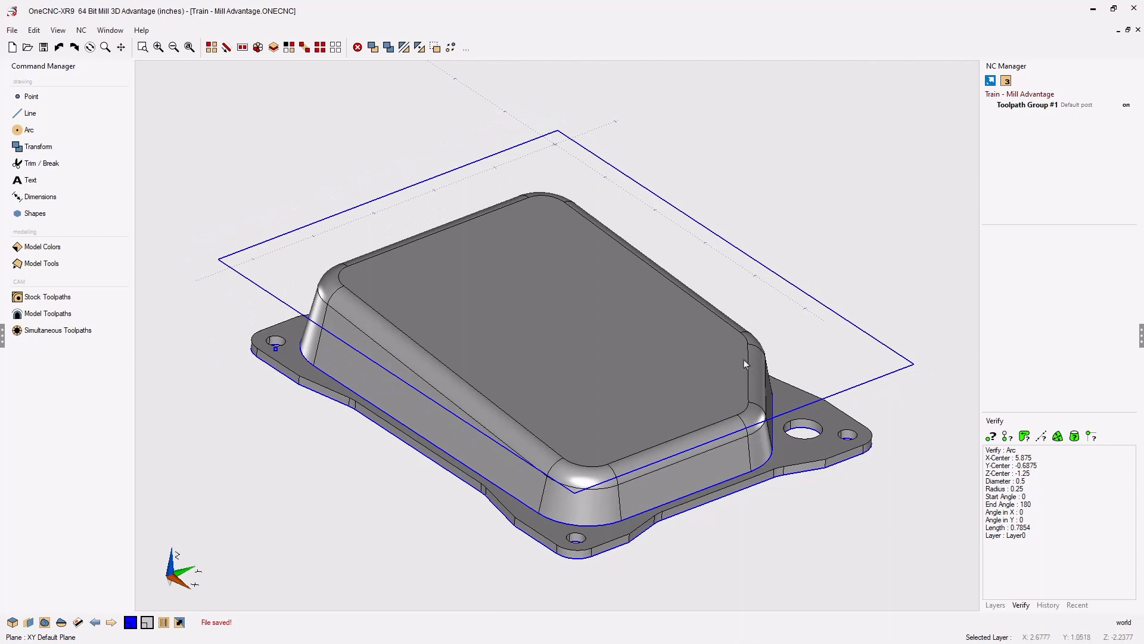
mouse_move(740, 361)
middle_mouse_down()
mouse_move(749, 258)
mouse_move(735, 368)
mouse_move(820, 360)
mouse_move(745, 367)
middle_mouse_up()
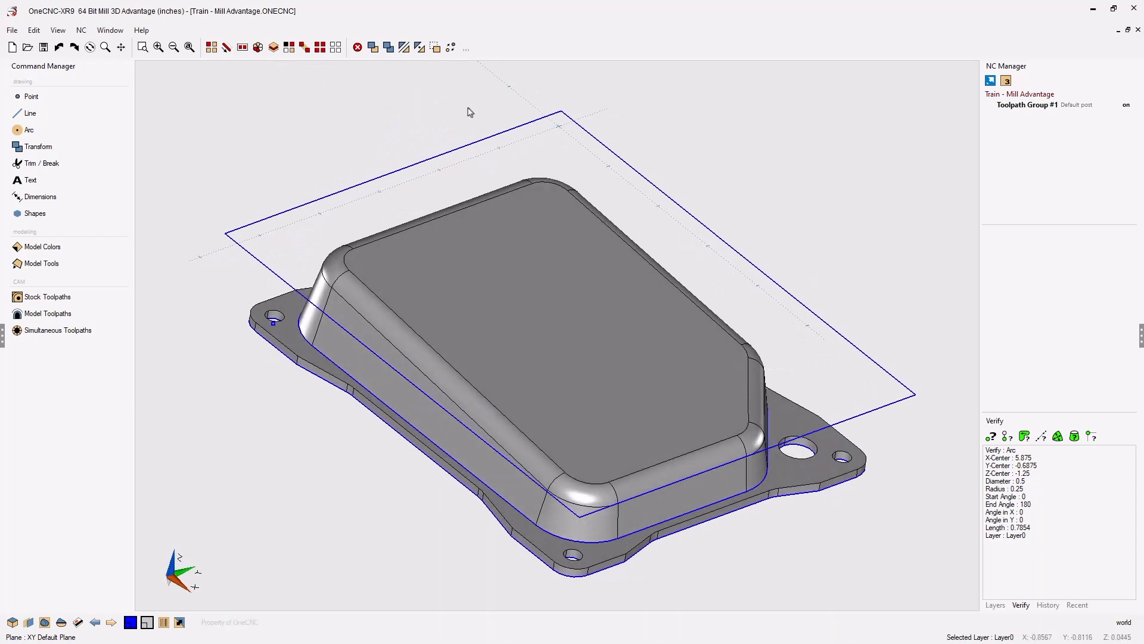
left_click(67, 314)
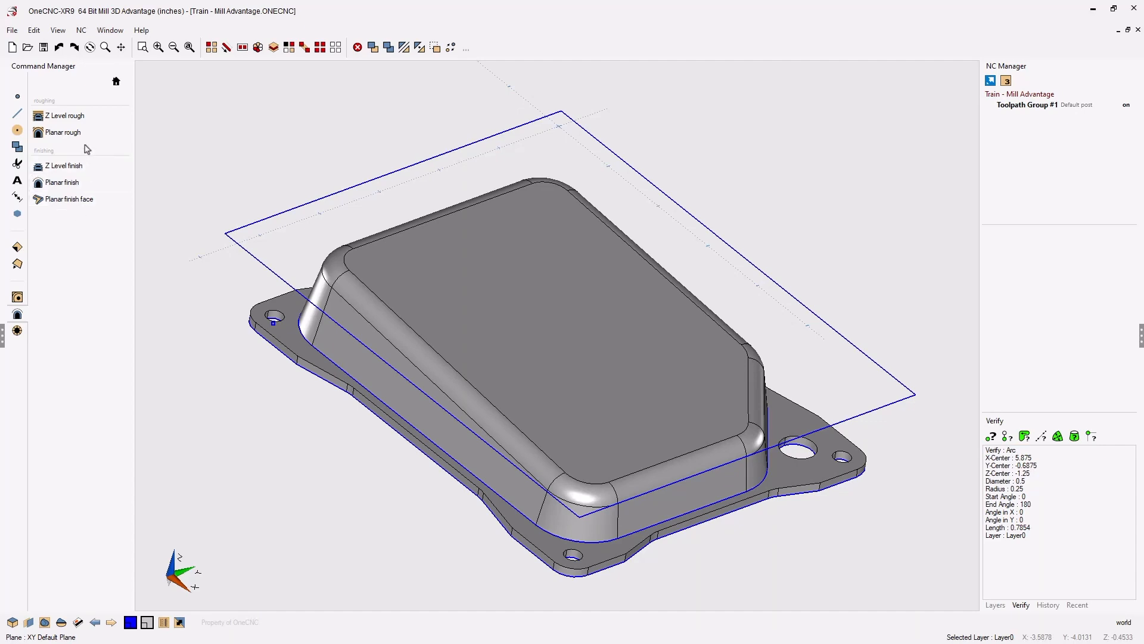
left_click(80, 119)
left_click_drag(388, 126, 249, 76)
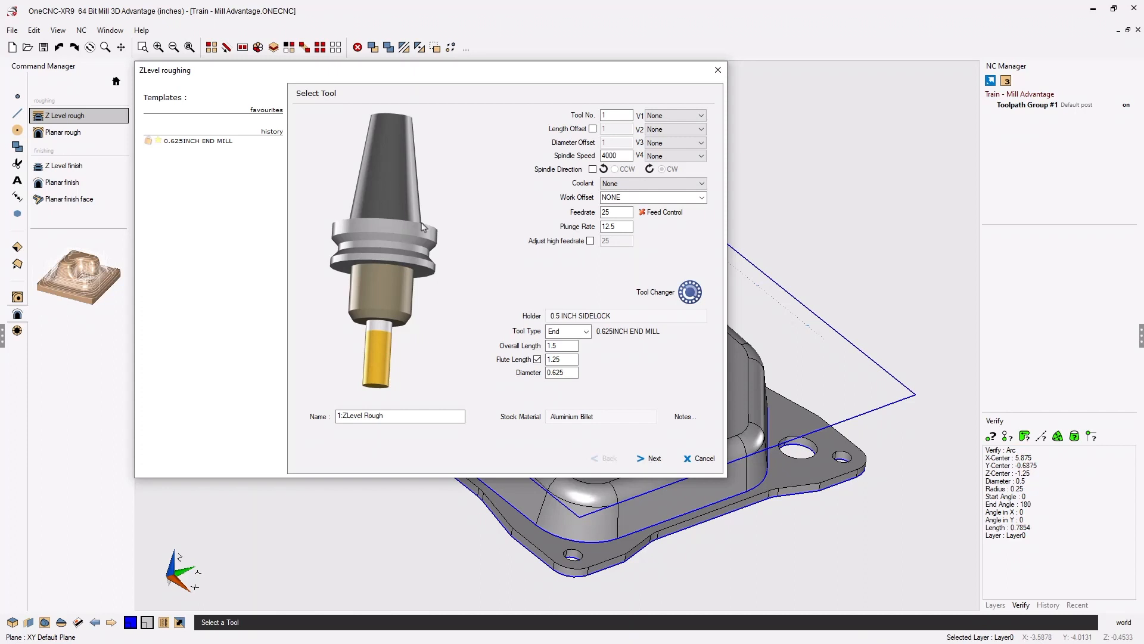
Accept tool 1, the 0.625 inch end mill, with spindle speed 4000, feedrate 25 and plunge rate 12.5.
left_click(614, 116)
left_click(624, 157)
left_click(614, 212)
left_click(623, 228)
left_click(612, 214)
left_click_drag(622, 228, 599, 227)
left_click(618, 228)
left_click(572, 336)
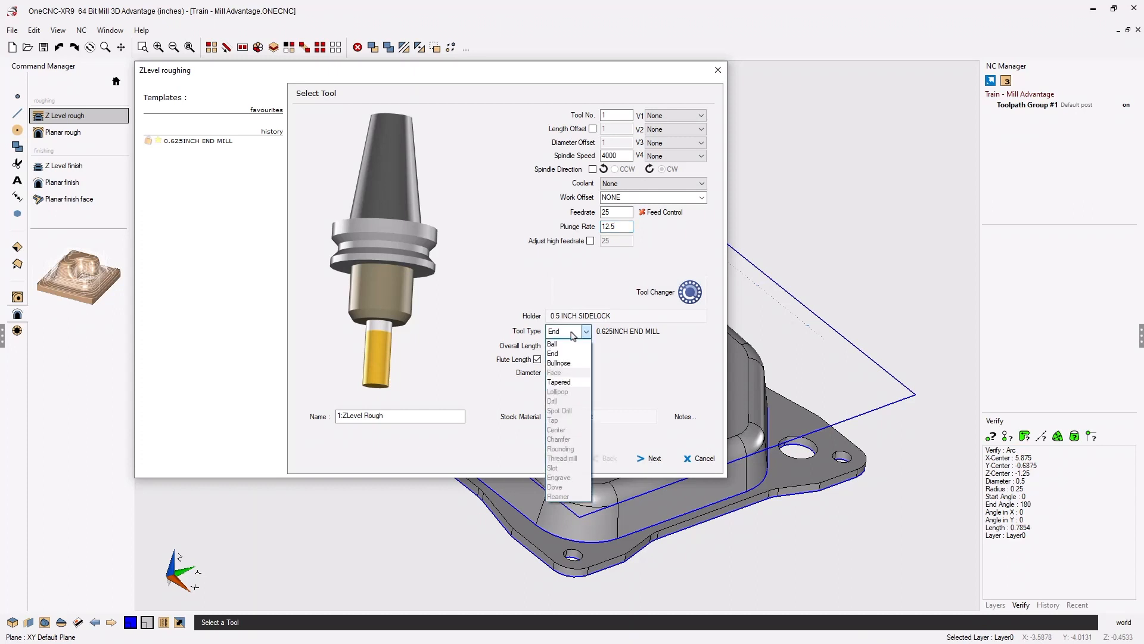
left_click(573, 335)
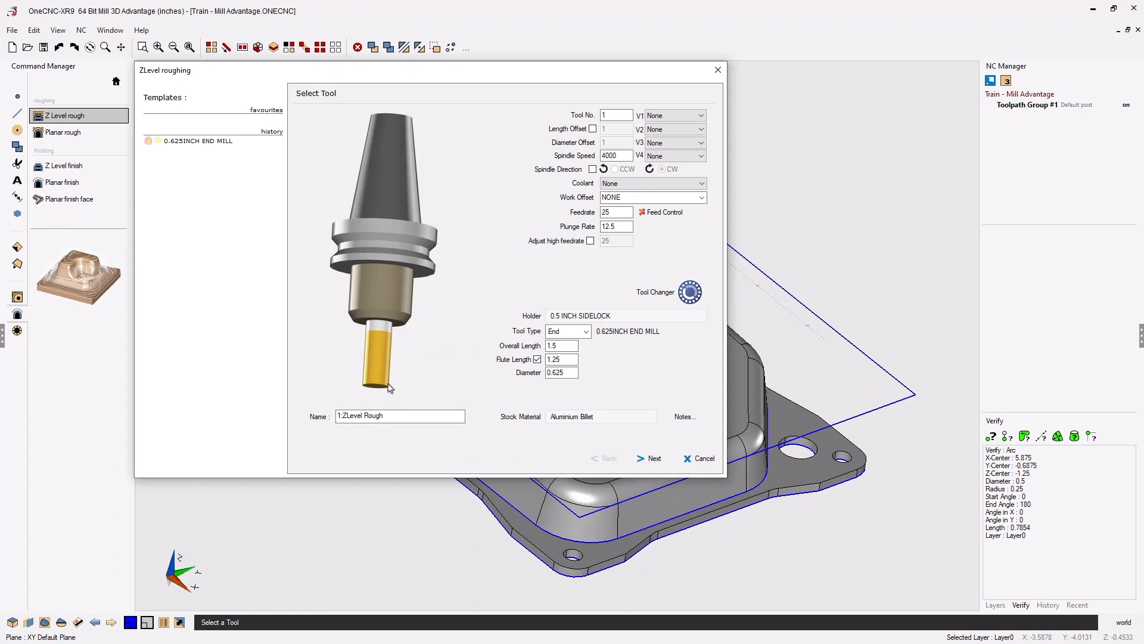
left_click(651, 459)
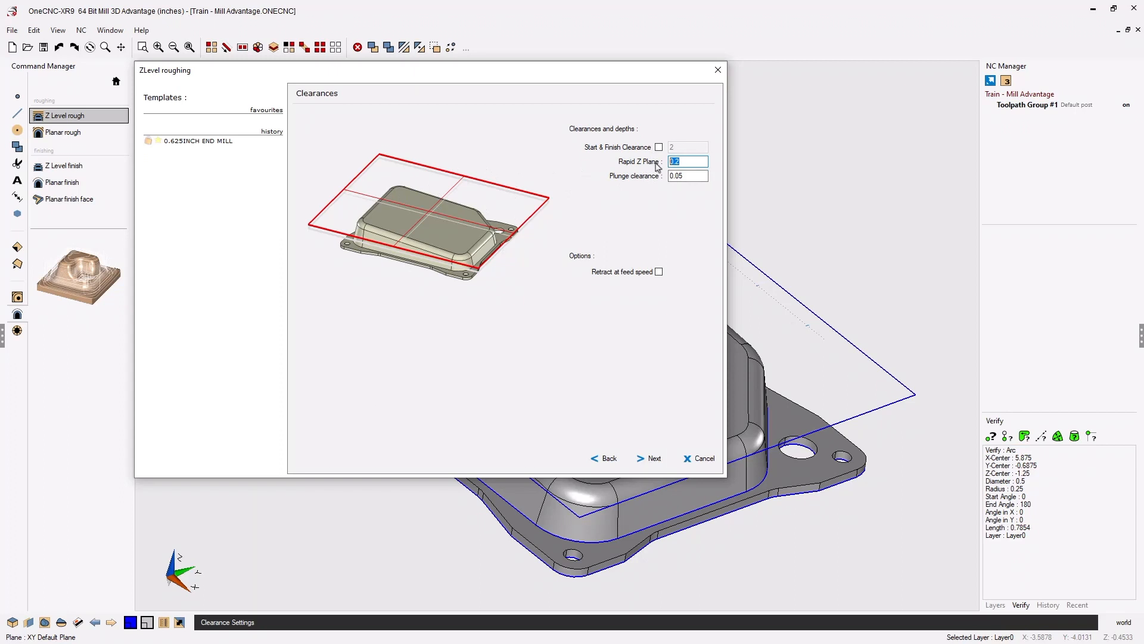
Set the rapid Z plane to 0.2 and keep the Traditional style with a 3-degree Ramp Zigzag approach.
type(".5")
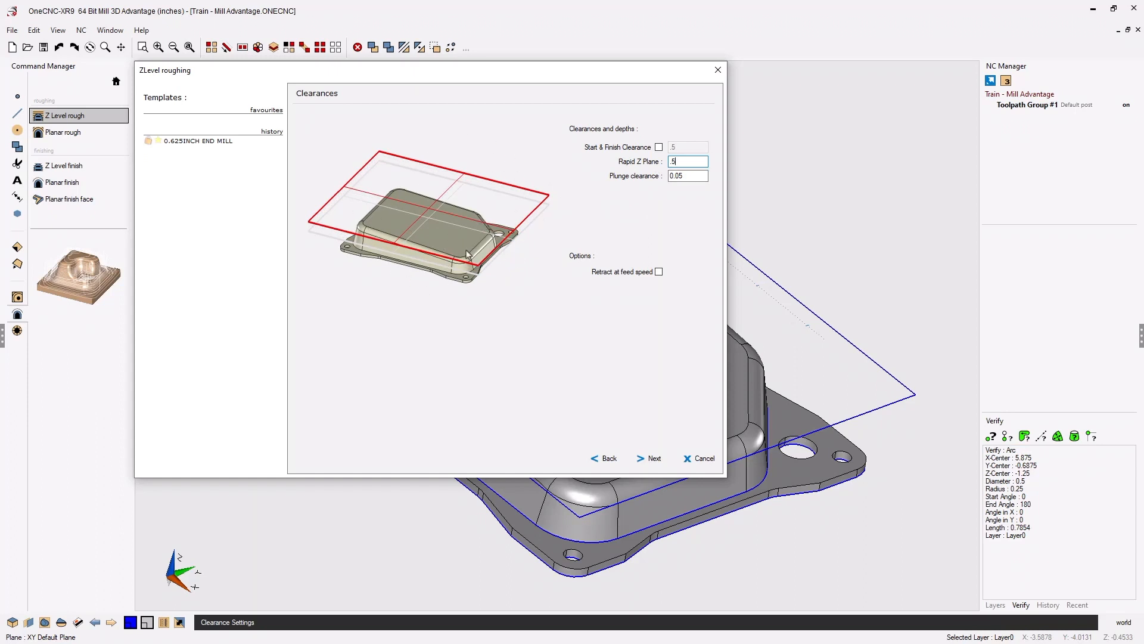
left_click_drag(688, 163, 663, 160)
type(".2")
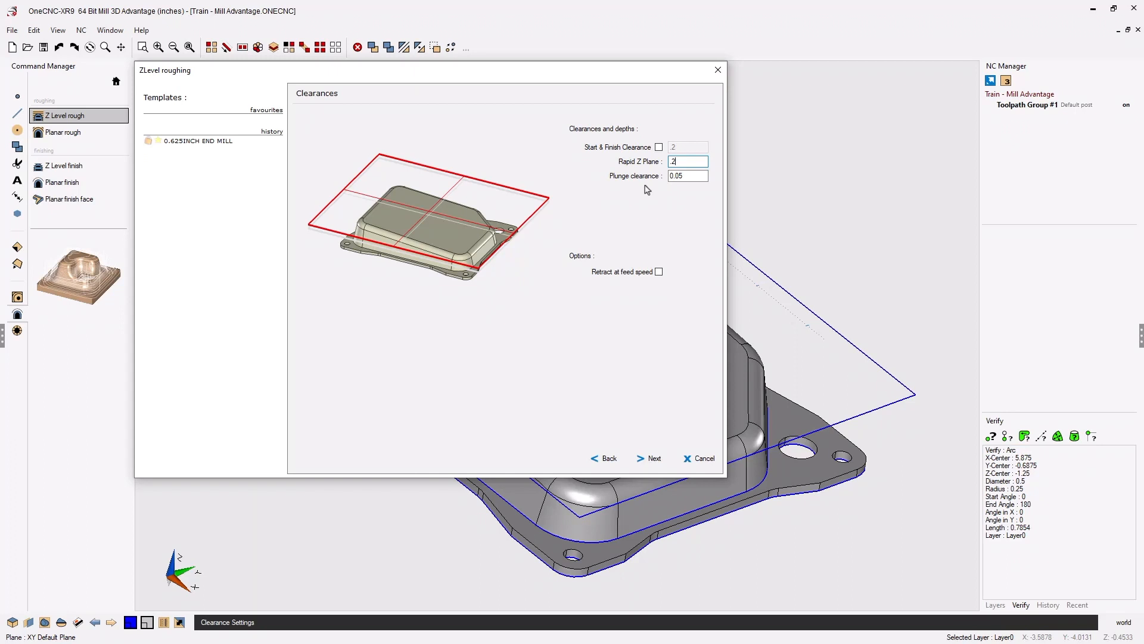
left_click(654, 459)
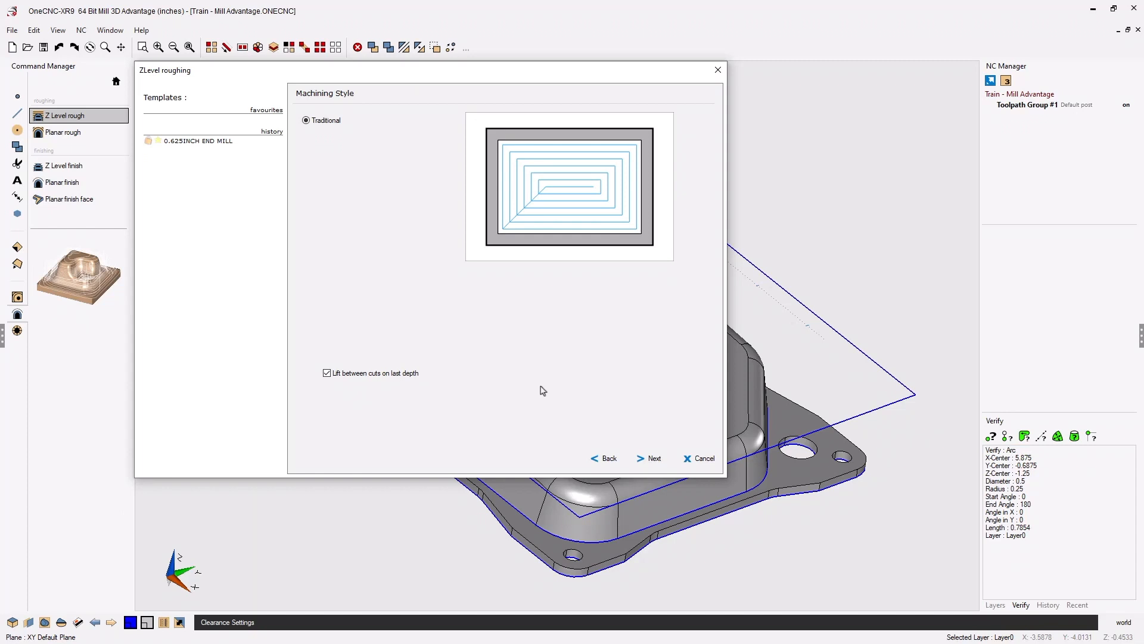
left_click(655, 460)
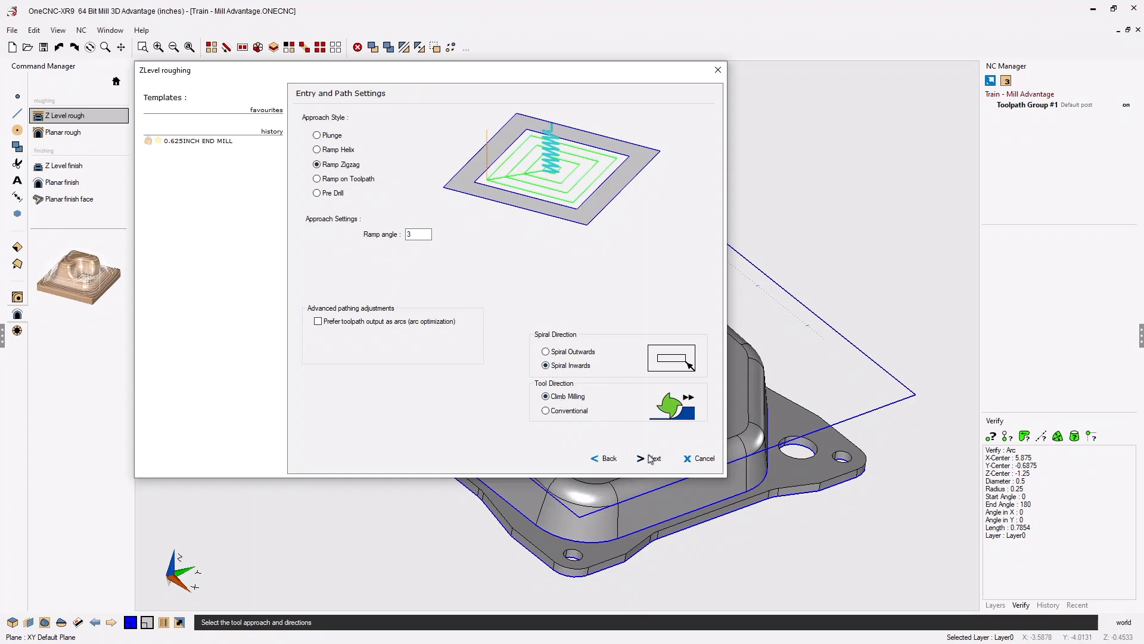
left_click(651, 458)
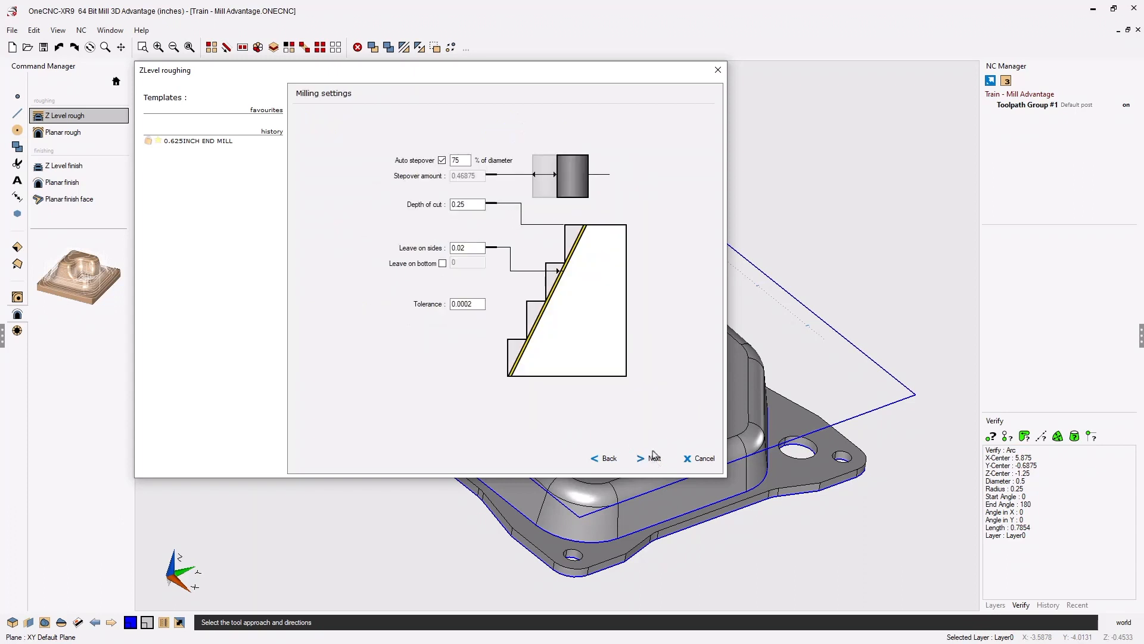
Set the automatic stepover to 75% of the tool diameter and accept the milling settings.
left_click(442, 160)
left_click_drag(482, 176, 443, 185)
type(".3")
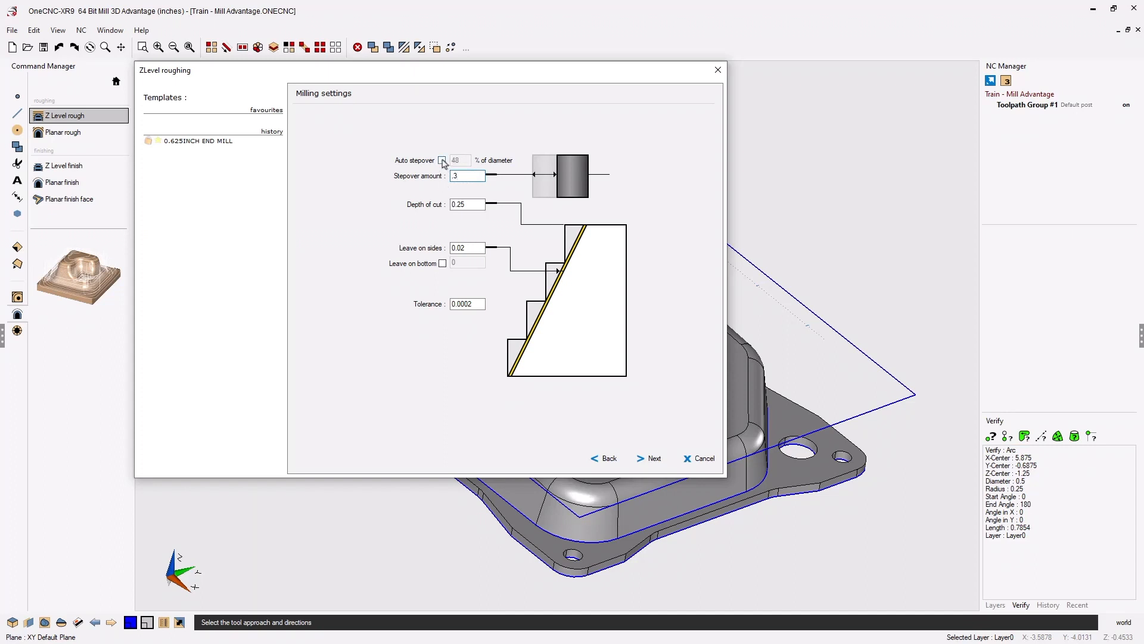
left_click(442, 160)
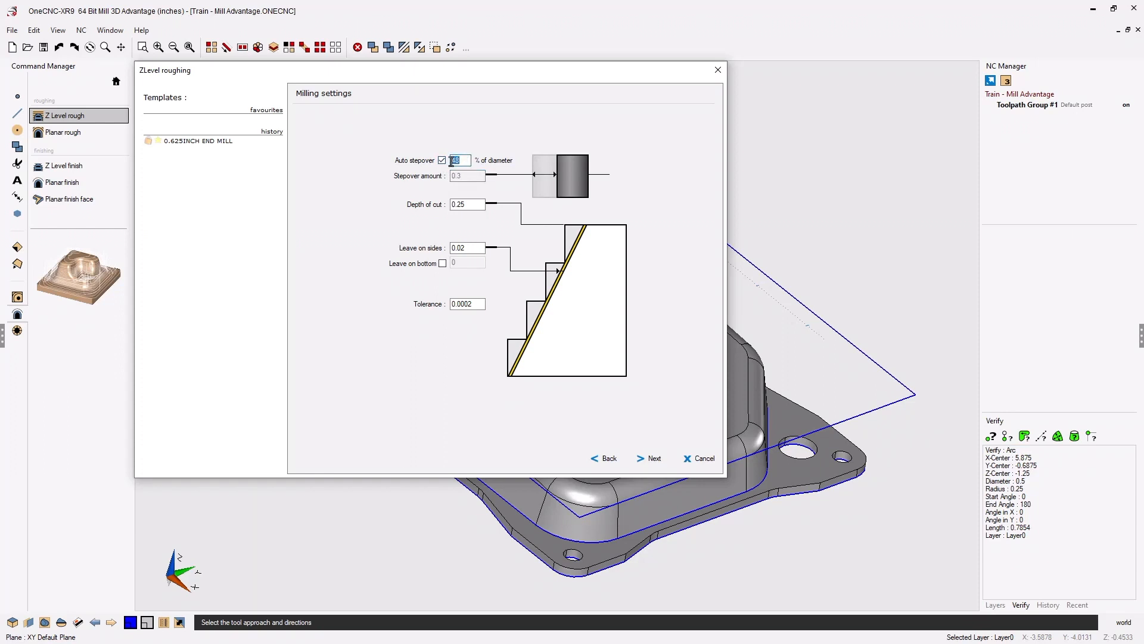
double_click(459, 161)
type("75")
left_click(655, 458)
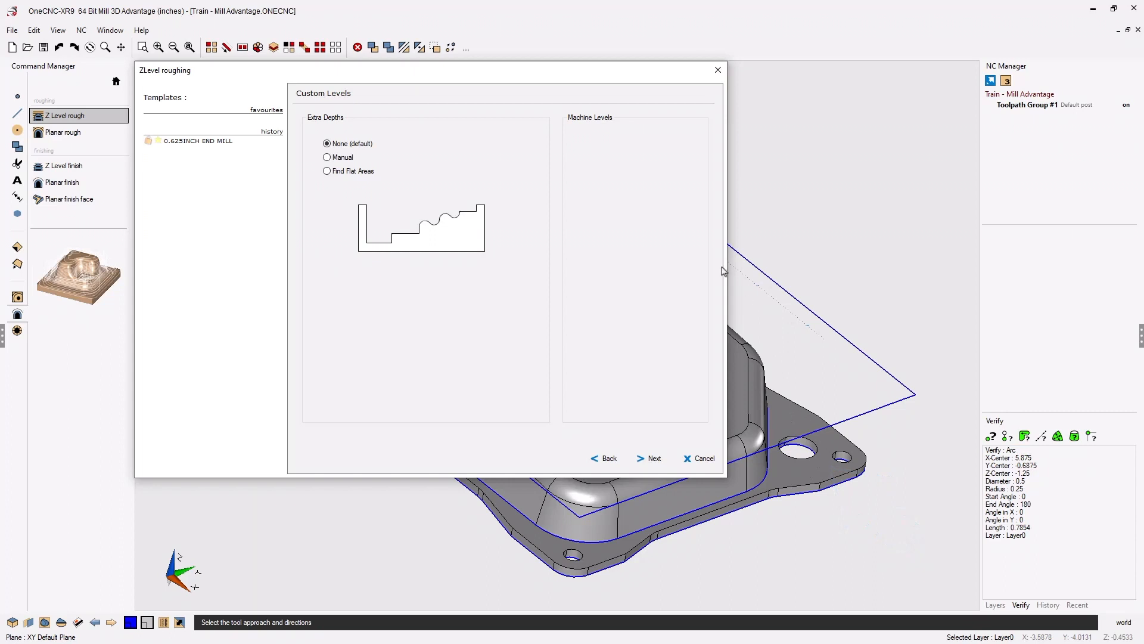
Switch the extra depths to Manual and proceed to the toolpath boundary settings.
left_click(327, 158)
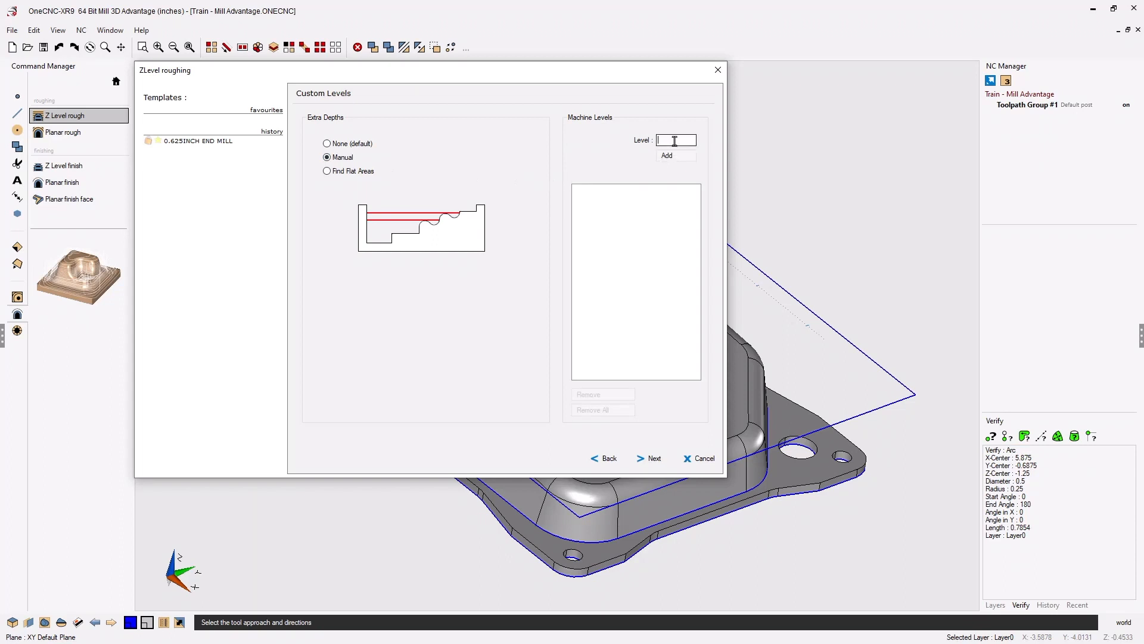
left_click(667, 139)
left_click(668, 156)
left_click(653, 458)
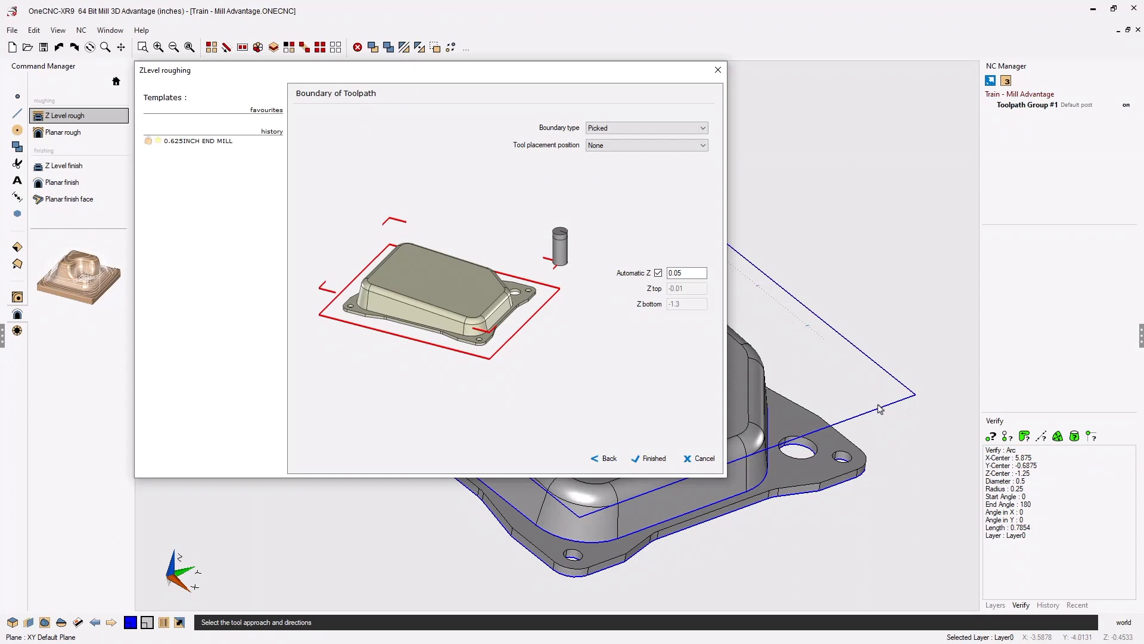
Compare the tool placement positions for the picked boundary and set the placement to Outside boundary.
left_click(682, 147)
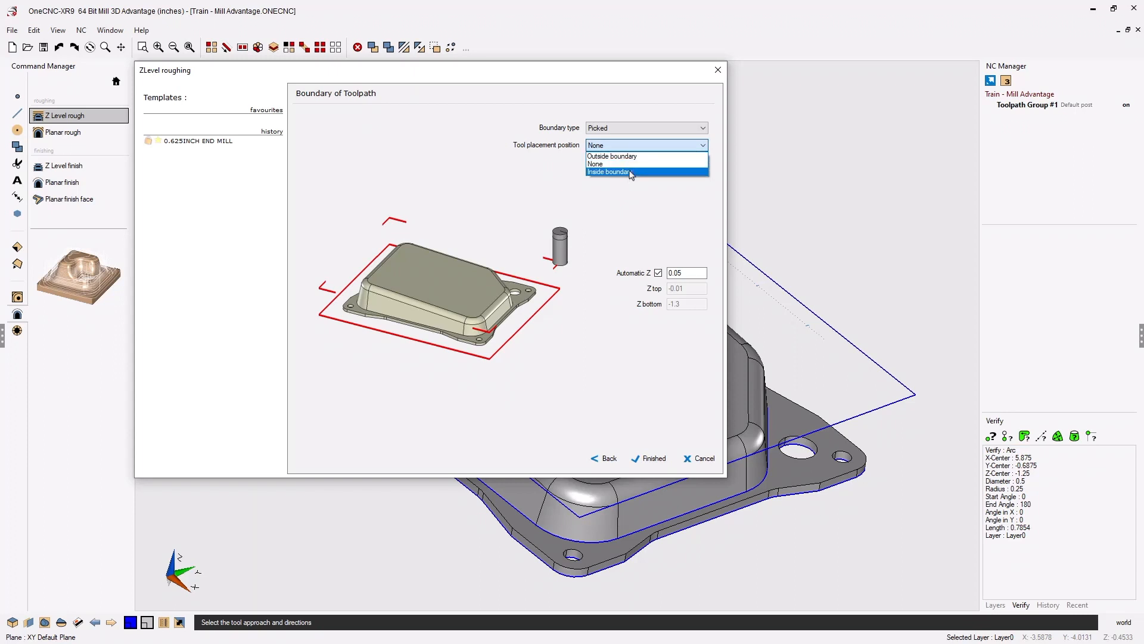
left_click(643, 158)
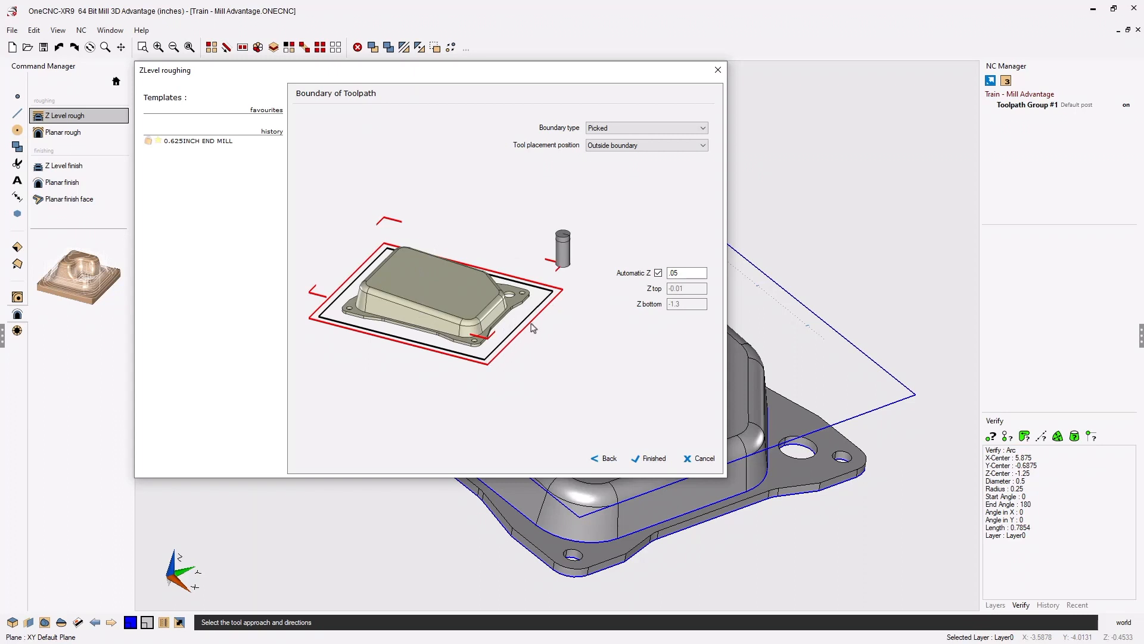
left_click(643, 145)
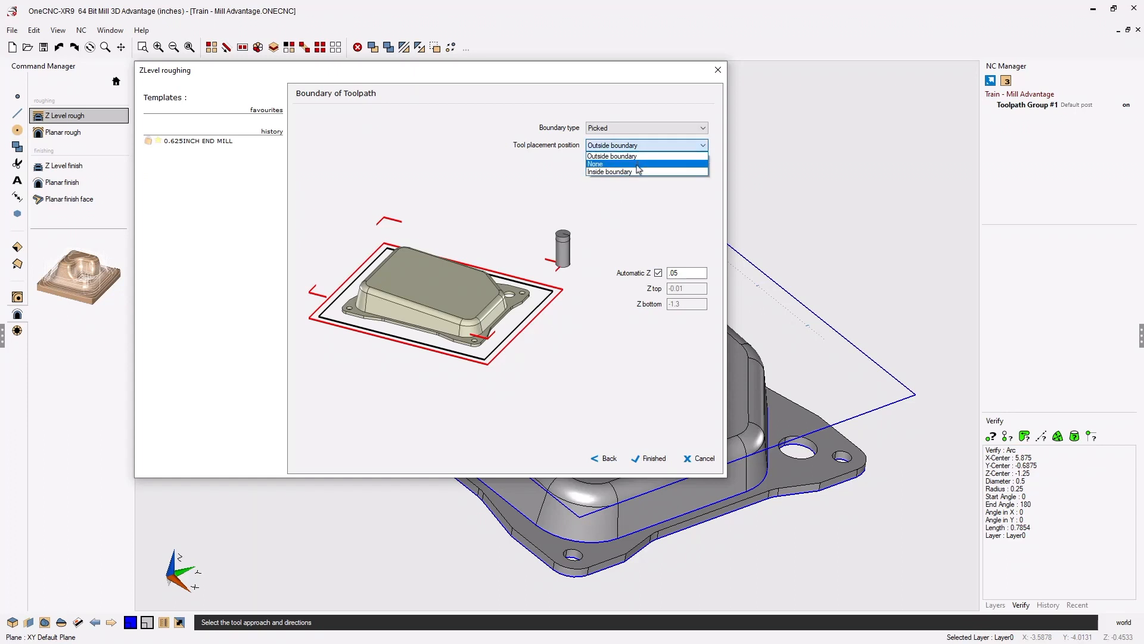
left_click(638, 165)
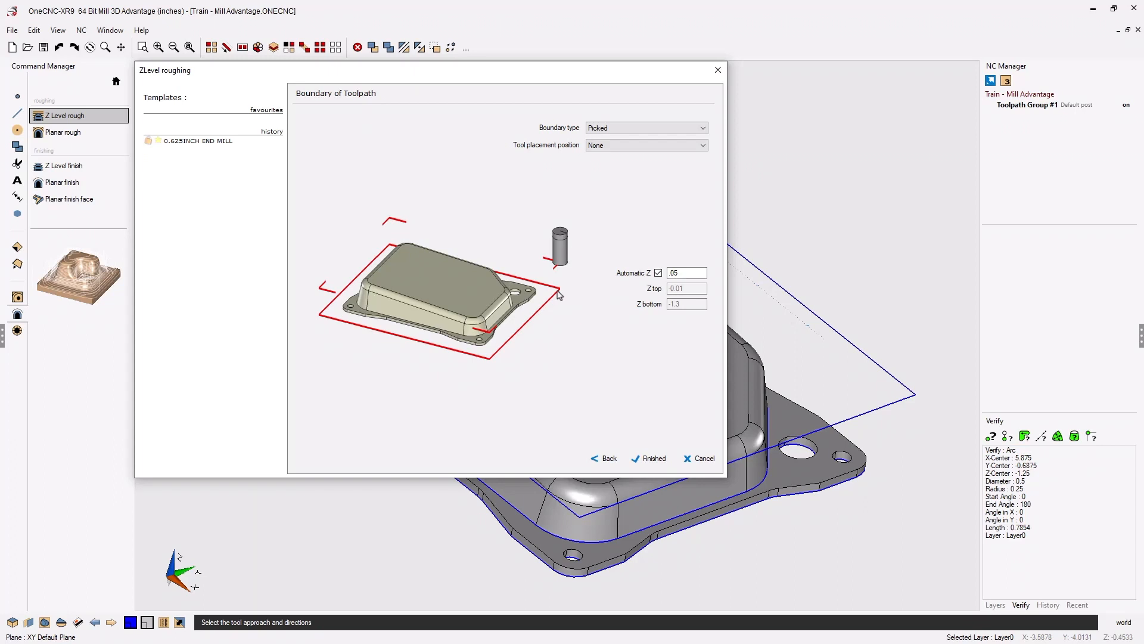
left_click(656, 145)
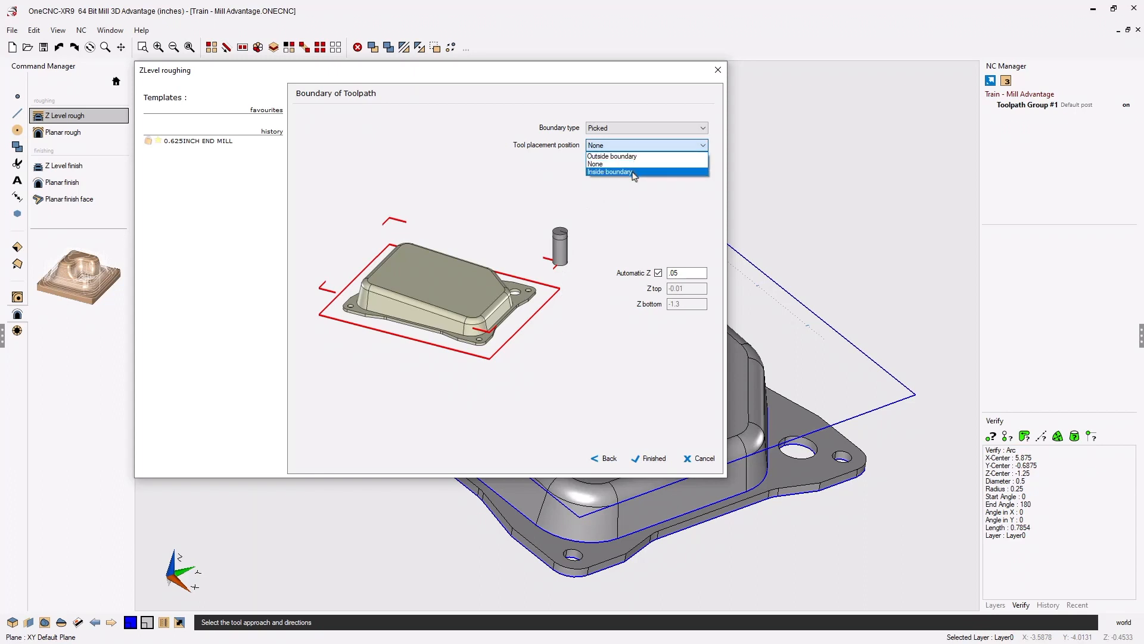
left_click(633, 172)
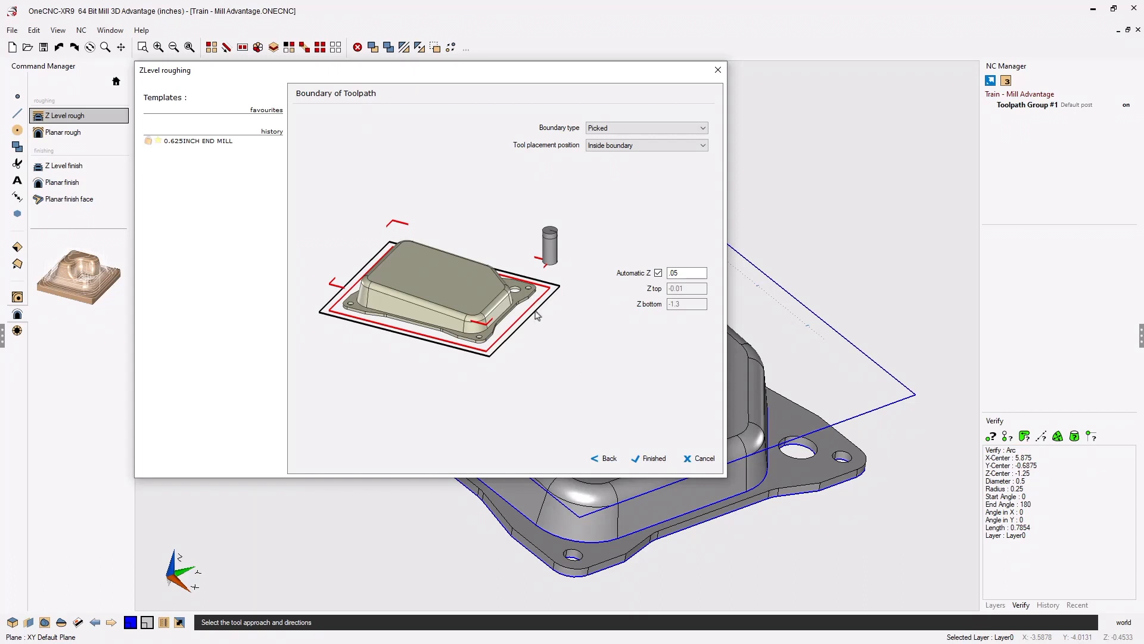
left_click(632, 146)
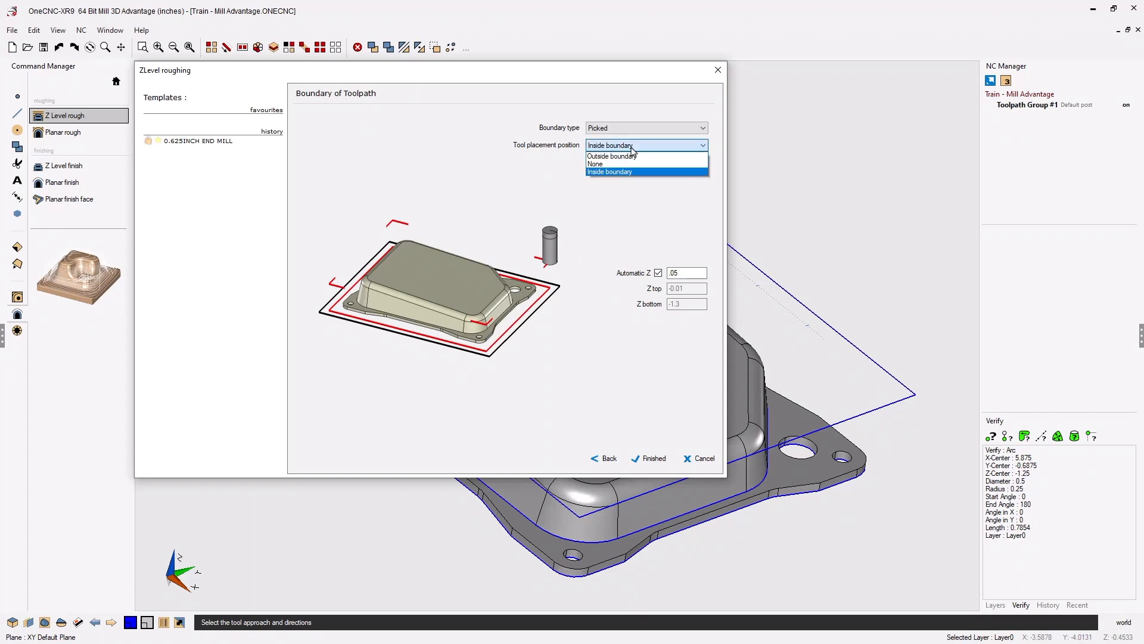
left_click(632, 156)
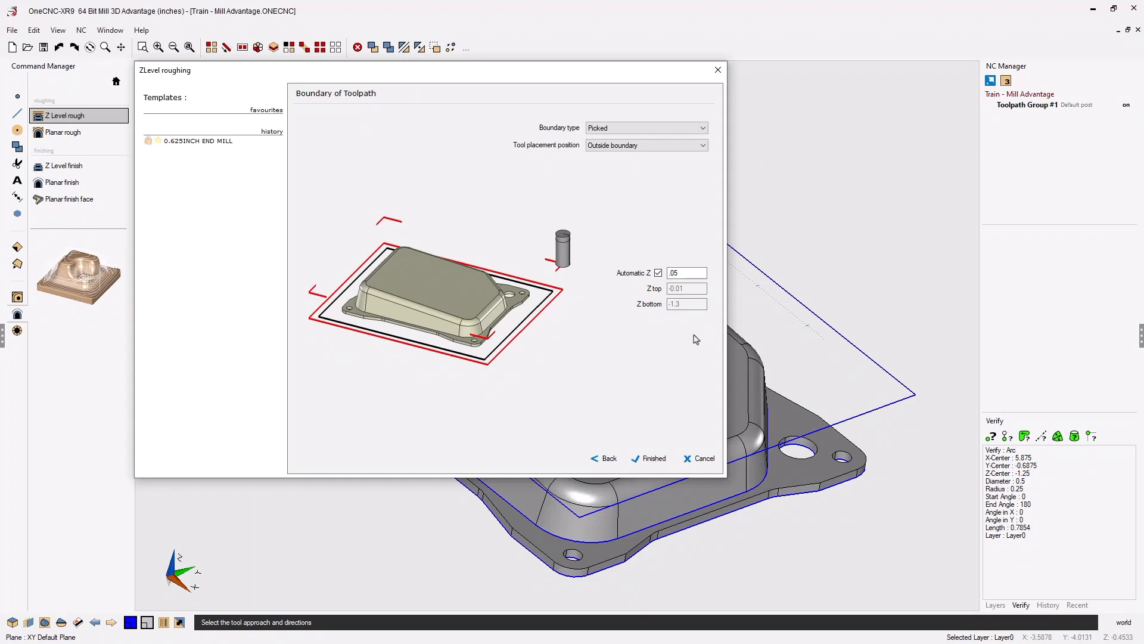
Turn off automatic Z and set the roughing range to Z top 0 and Z bottom -1.3.
double_click(691, 273)
type("0")
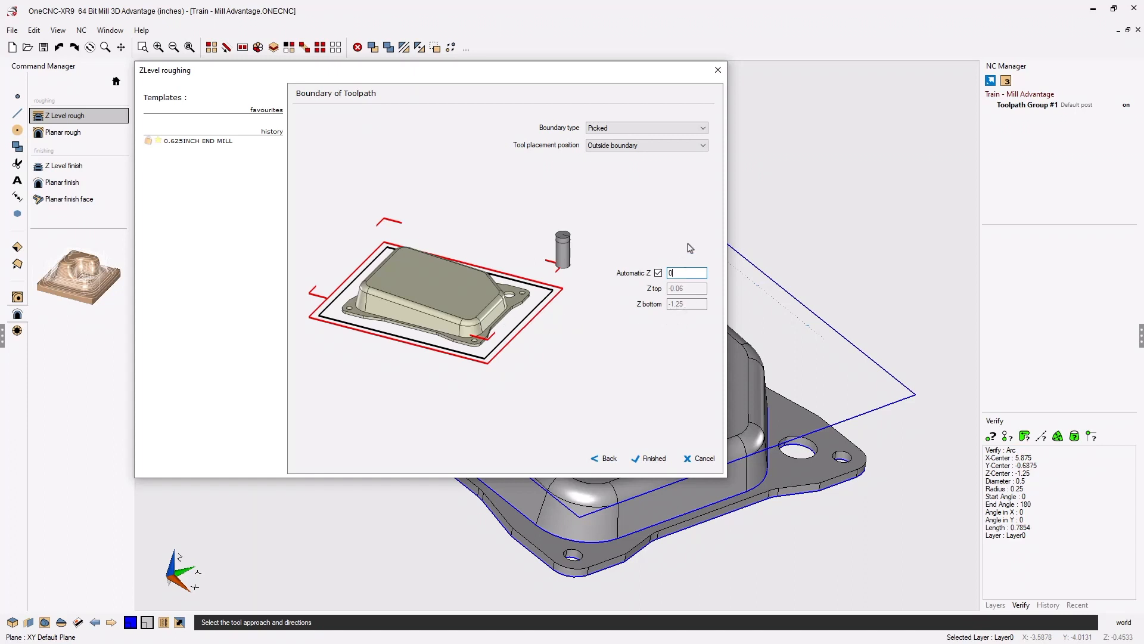
left_click(658, 273)
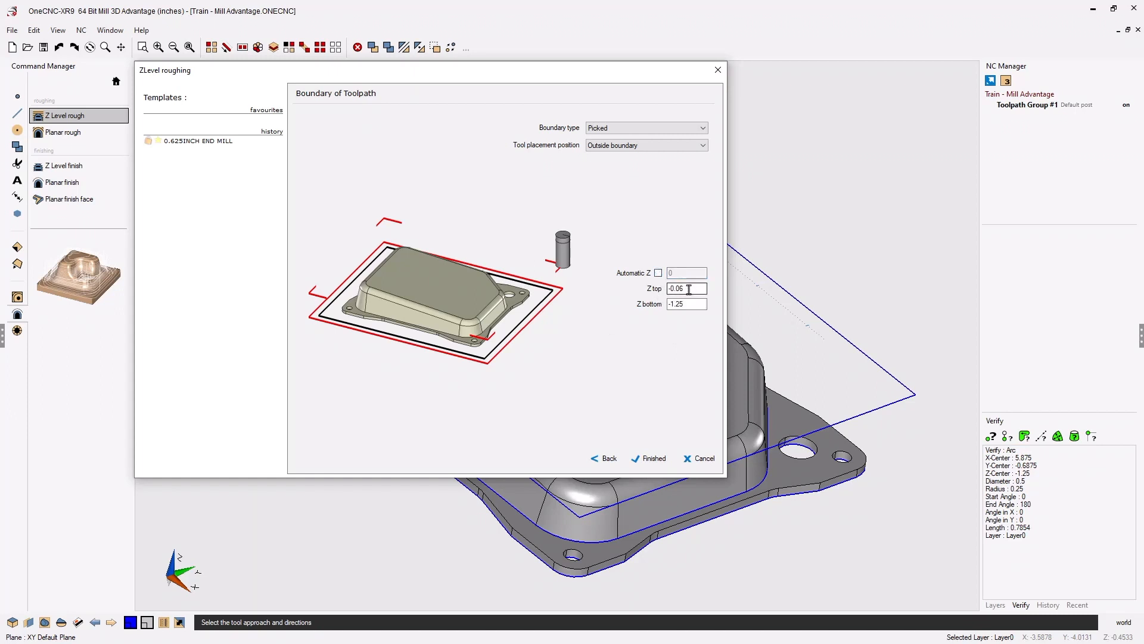
left_click_drag(691, 289, 657, 288)
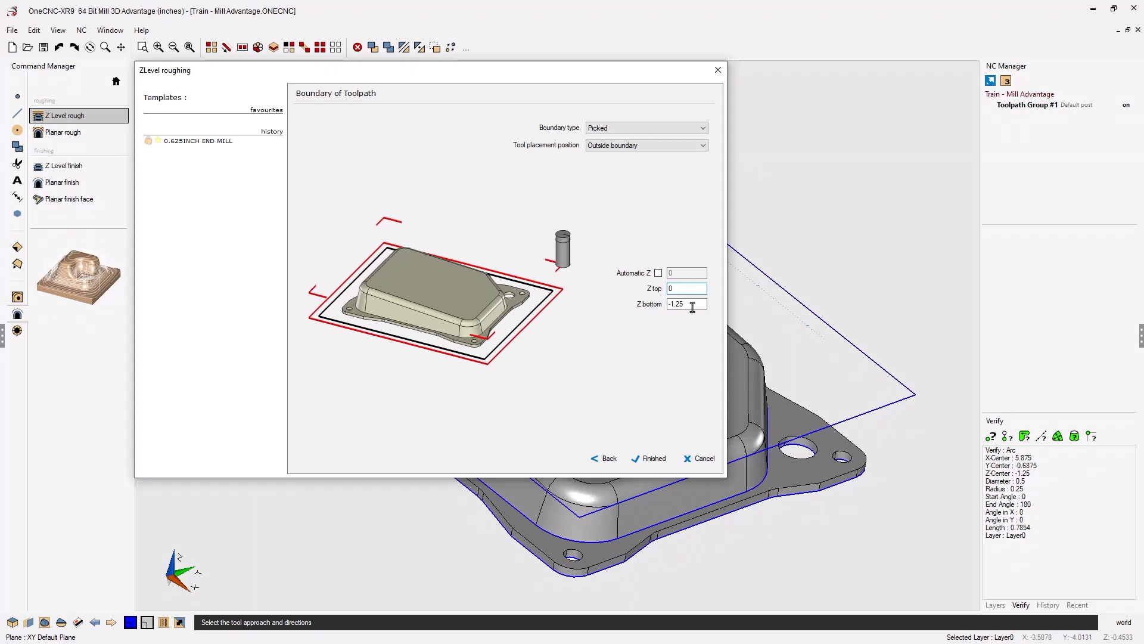
left_click_drag(700, 304, 668, 307)
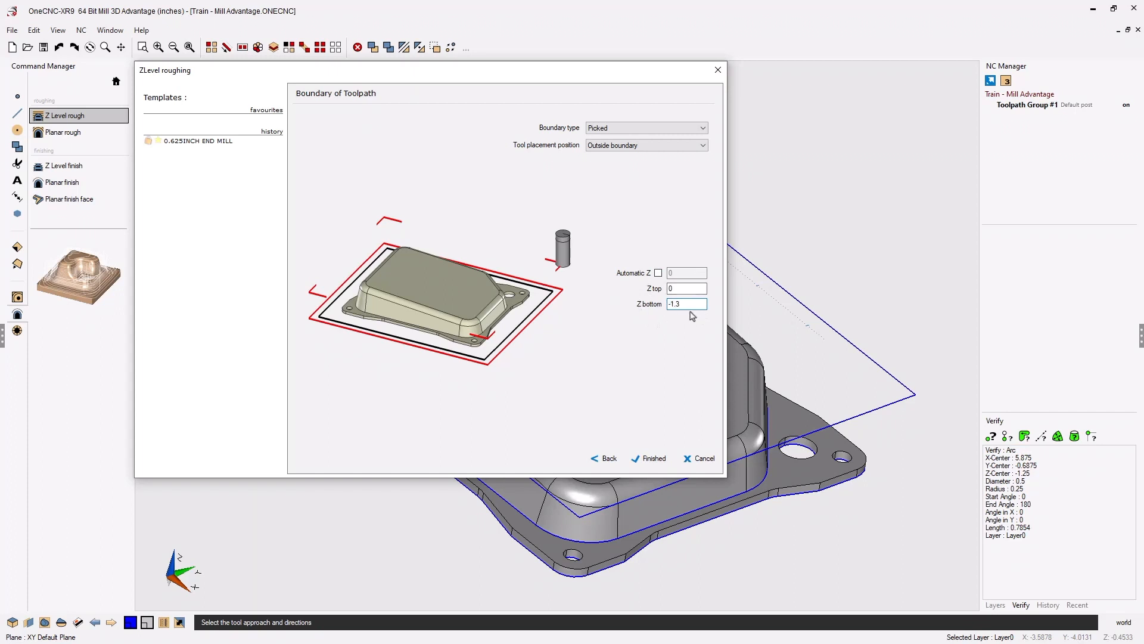
Finish the roughing settings and pick the blue rectangle around the part as the toolpath boundary.
left_click(655, 458)
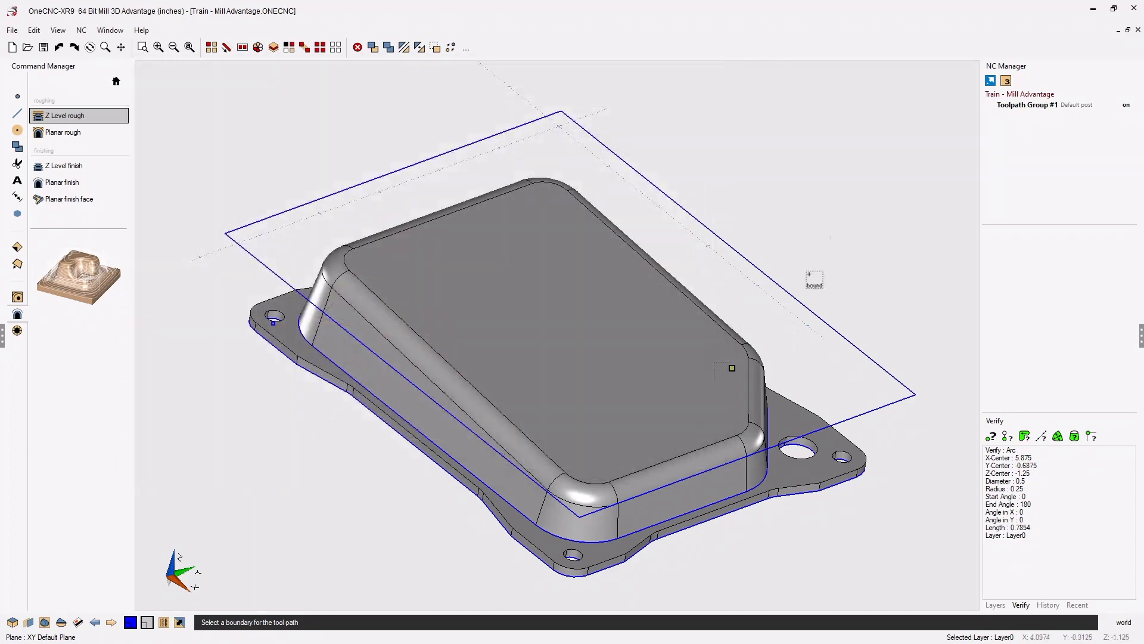
left_click(745, 258)
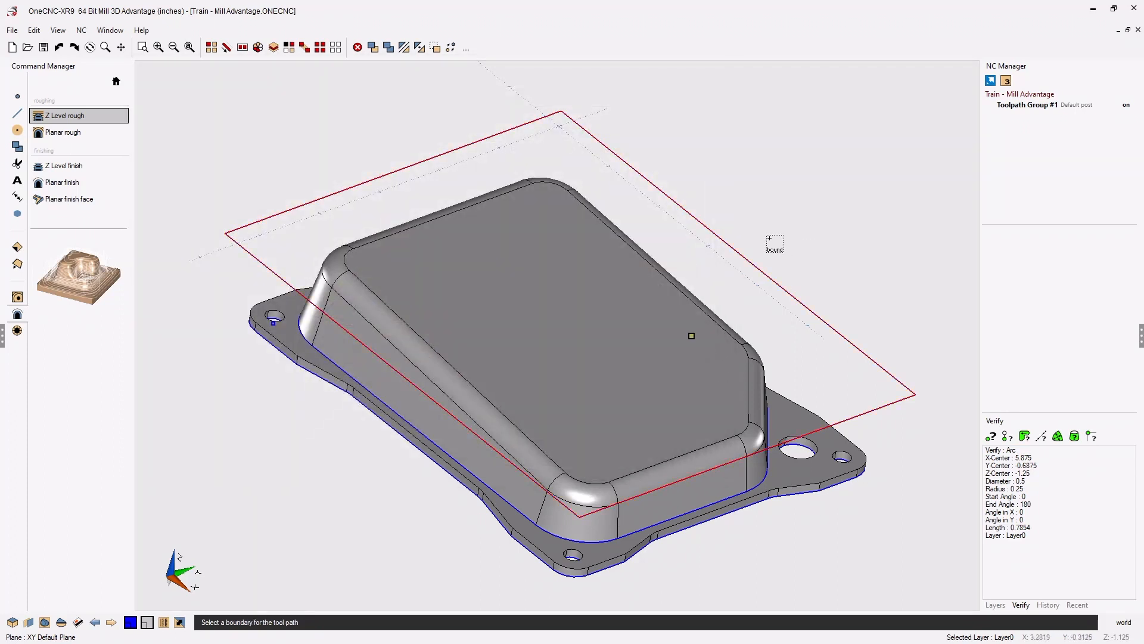
right_click(769, 238)
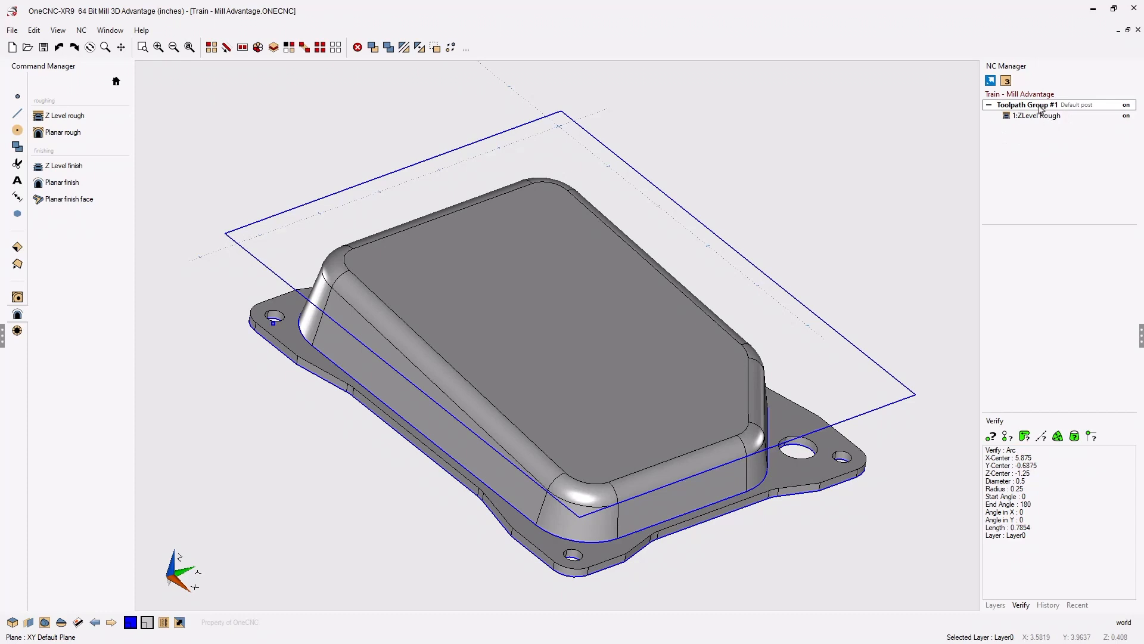
Run solid verification of Toolpath Group #1 with stock bounded by the blue rectangle, automatic offset off, Z top 0 and Z bottom -1.5.
right_click(1042, 107)
left_click(1064, 144)
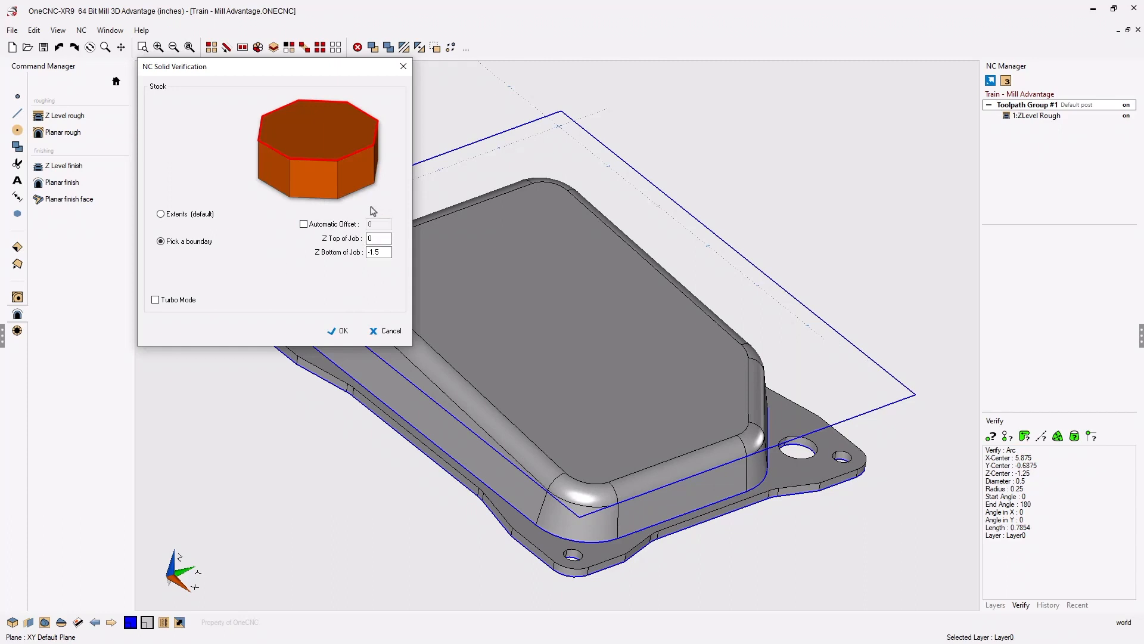
left_click(304, 225)
left_click(370, 225)
left_click(303, 224)
left_click(376, 239)
left_click(389, 253)
left_click(345, 331)
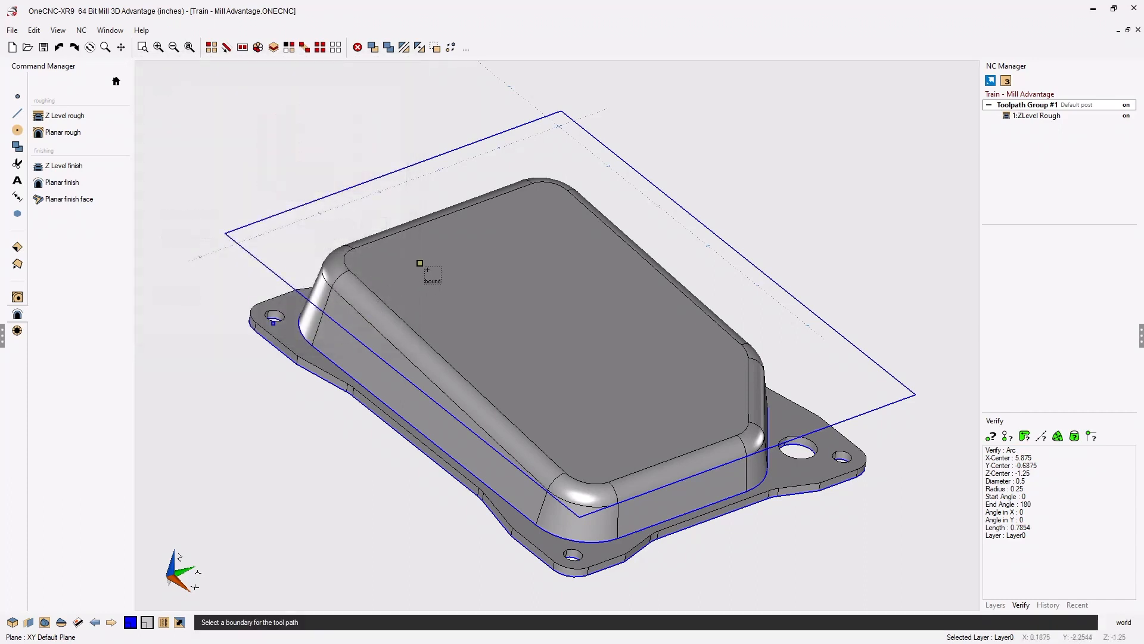
left_click(690, 212)
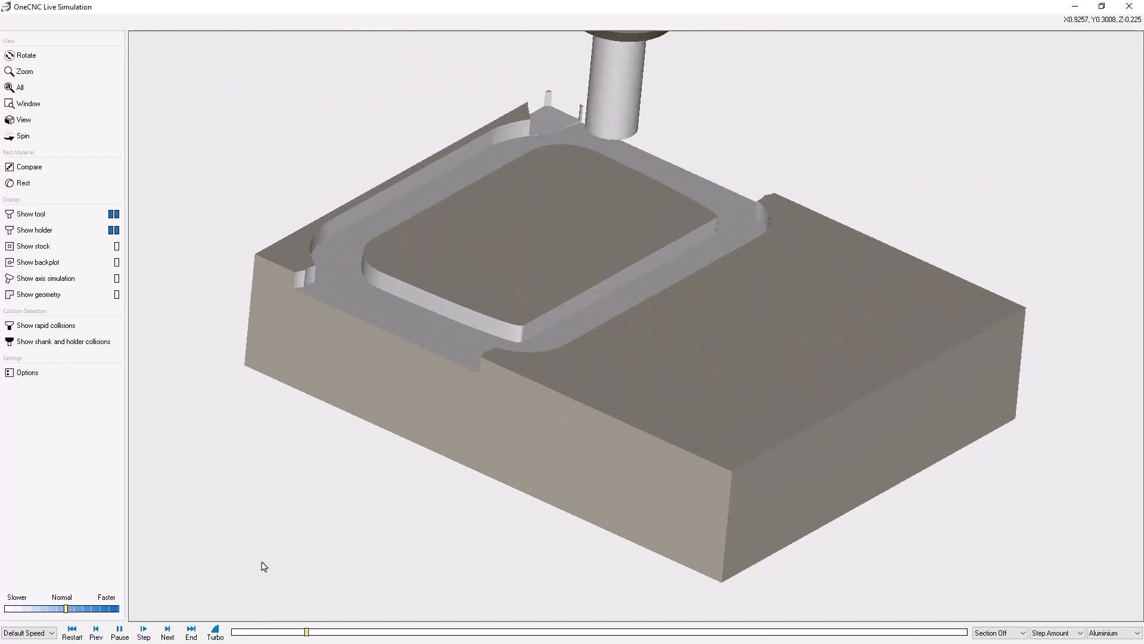
Watch the roughing simulation to its end from several angles, briefly speeding playback up to x 5, and close the simulation.
mouse_move(587, 460)
middle_mouse_down()
mouse_move(616, 439)
mouse_move(592, 461)
middle_mouse_up()
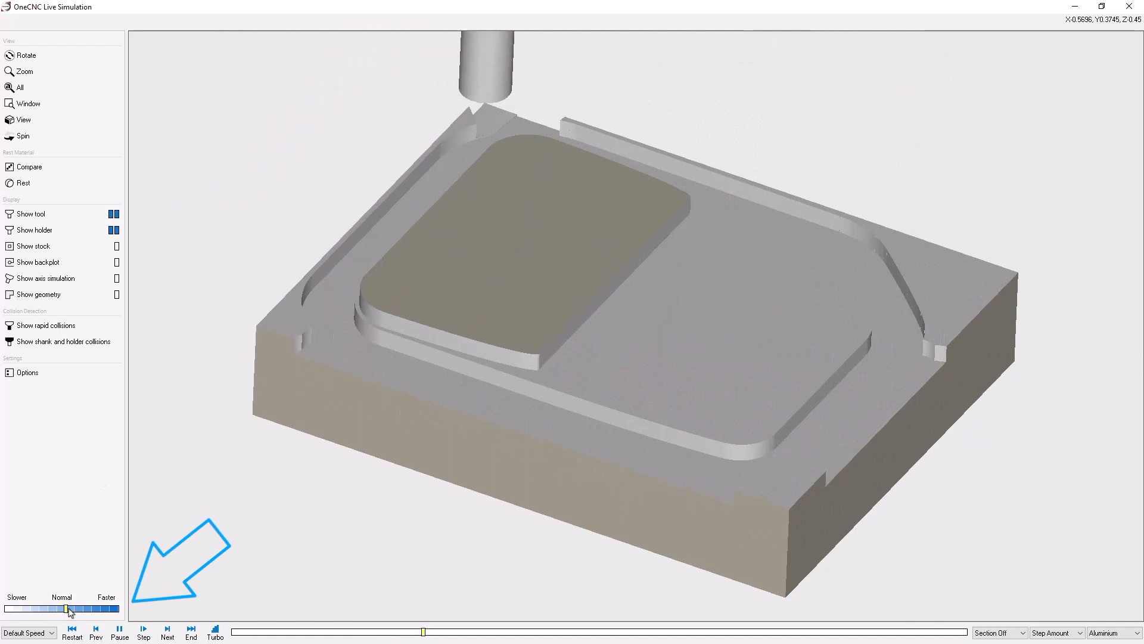
left_click_drag(66, 609, 84, 608)
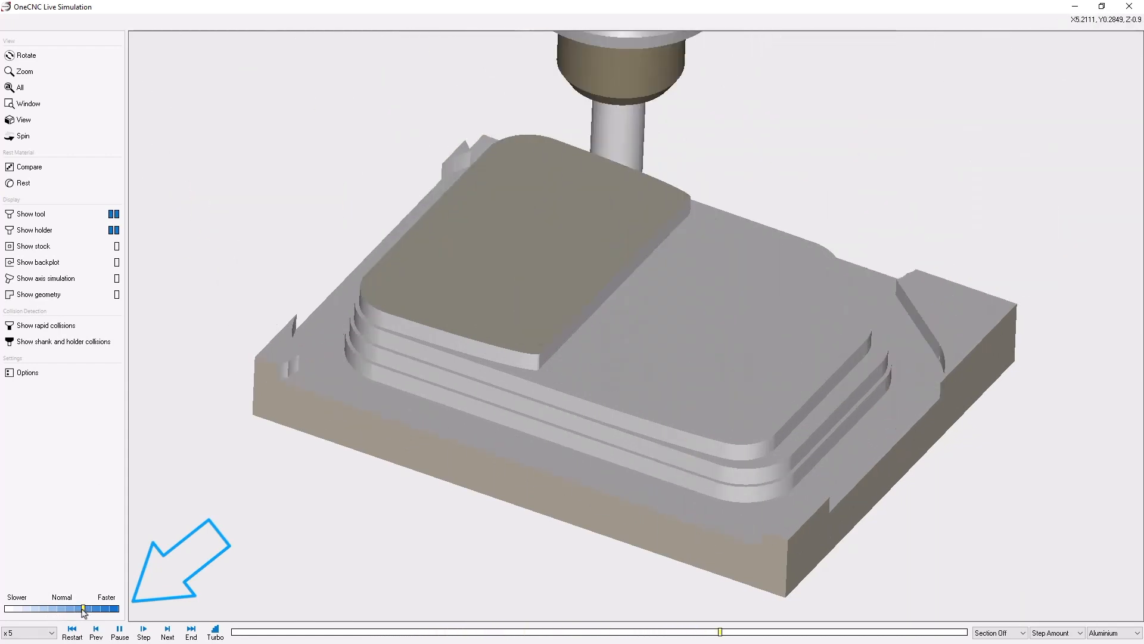
left_click_drag(84, 608, 66, 609)
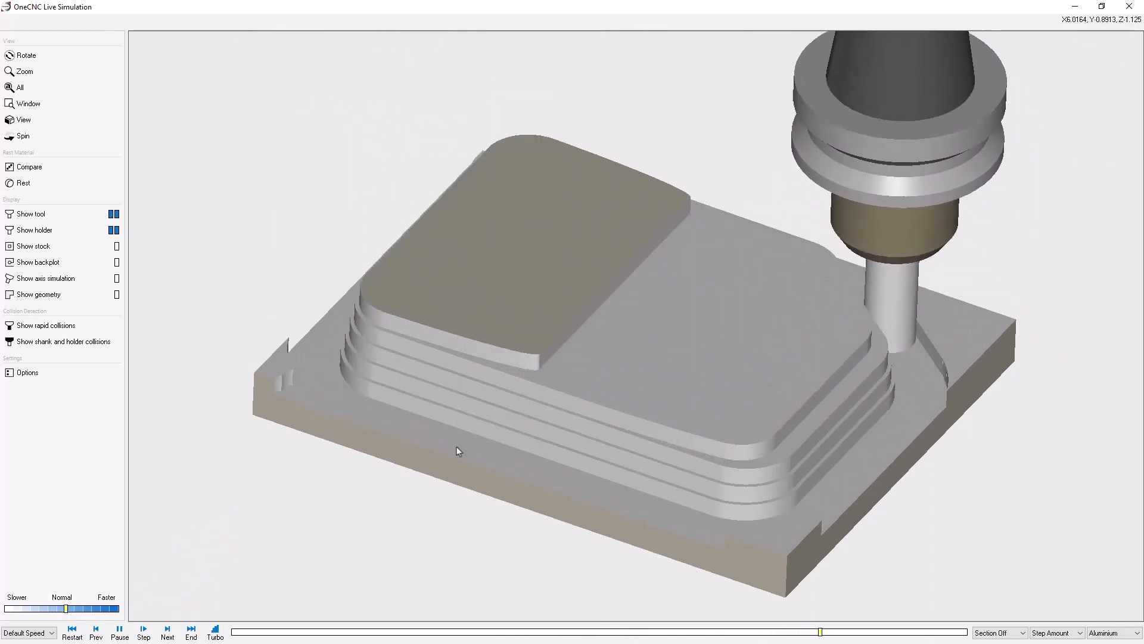
middle_click_drag(469, 444, 364, 442)
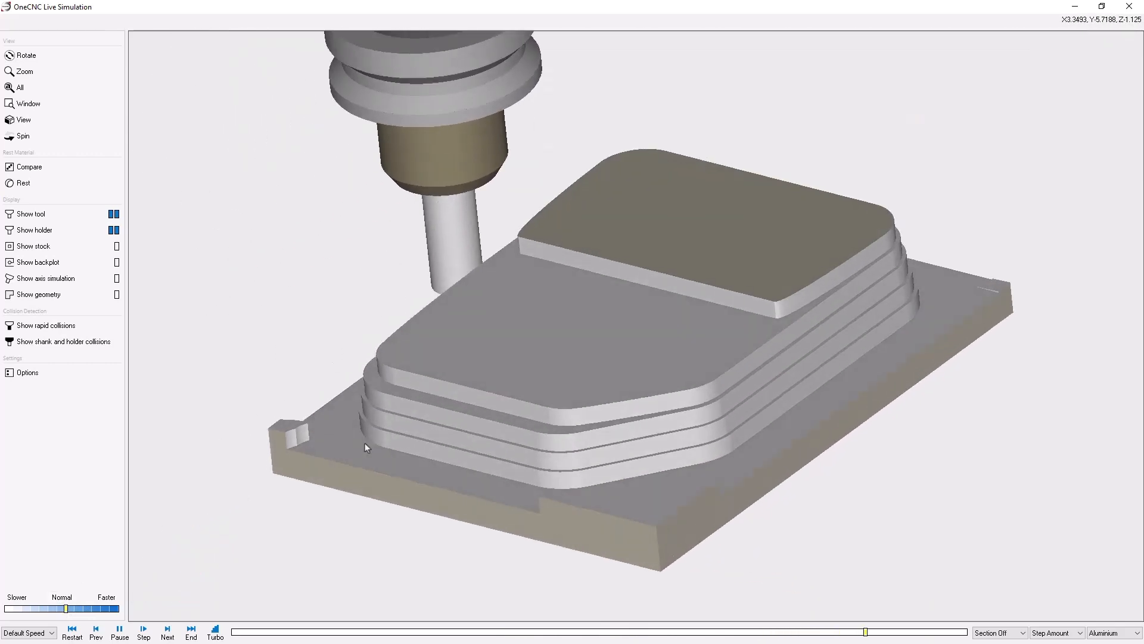
scroll(449, 444, "down", 4)
scroll(449, 444, "up", 4)
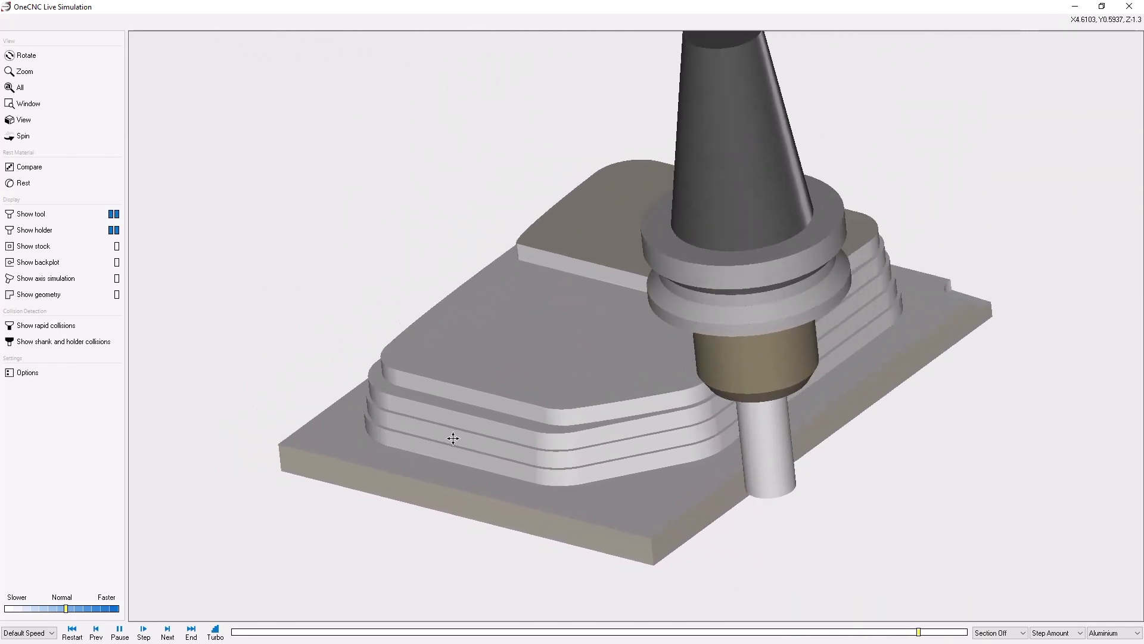
middle_click_drag(453, 438, 517, 456)
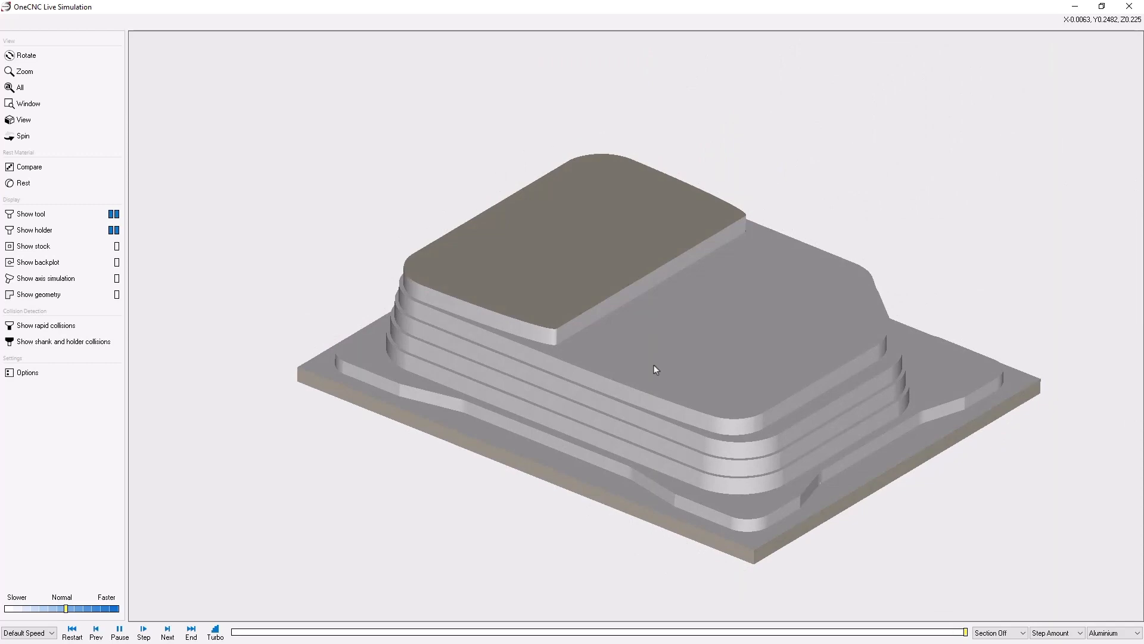
left_click(1129, 6)
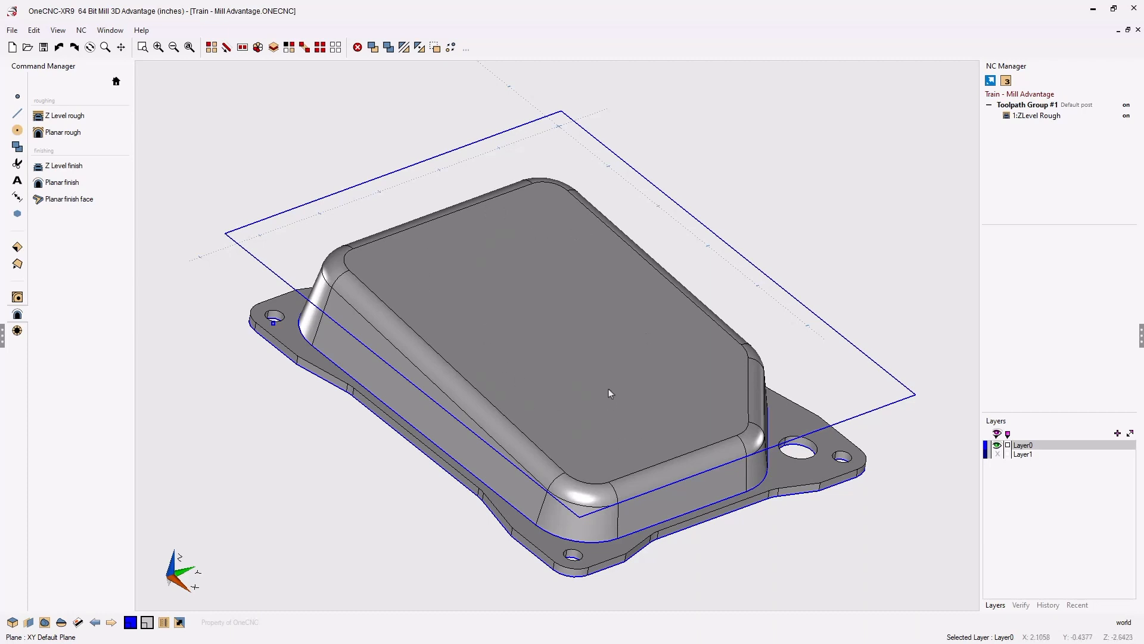
Start a Planar finish face toolpath and pick the cover's top face plus the fillet faces around its clipped-corner end.
left_click(68, 198)
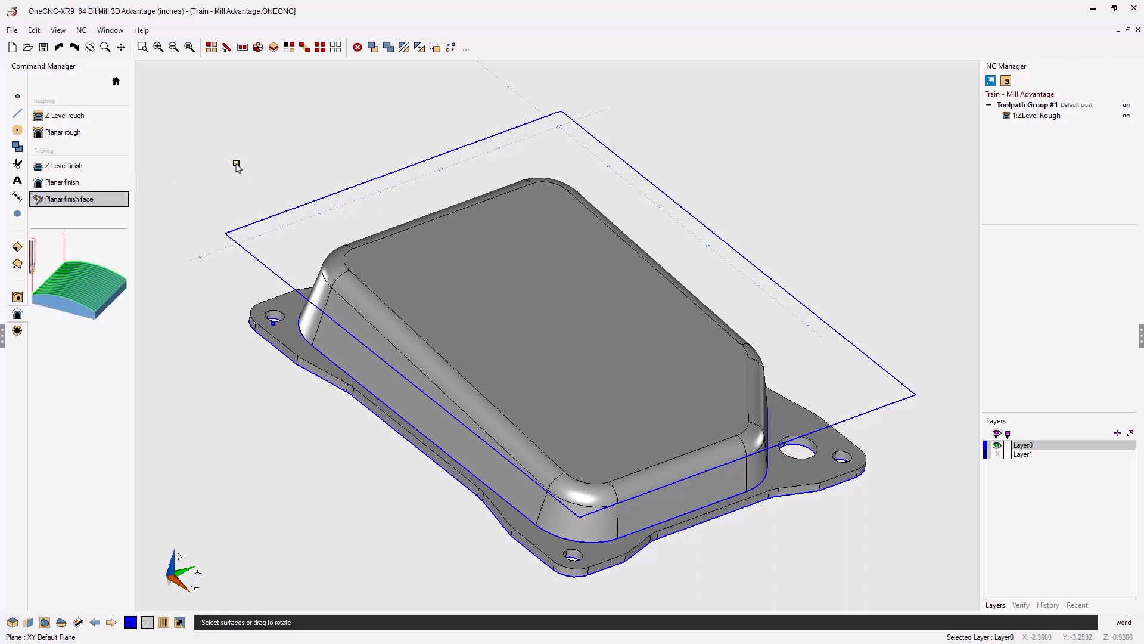
left_click(612, 407)
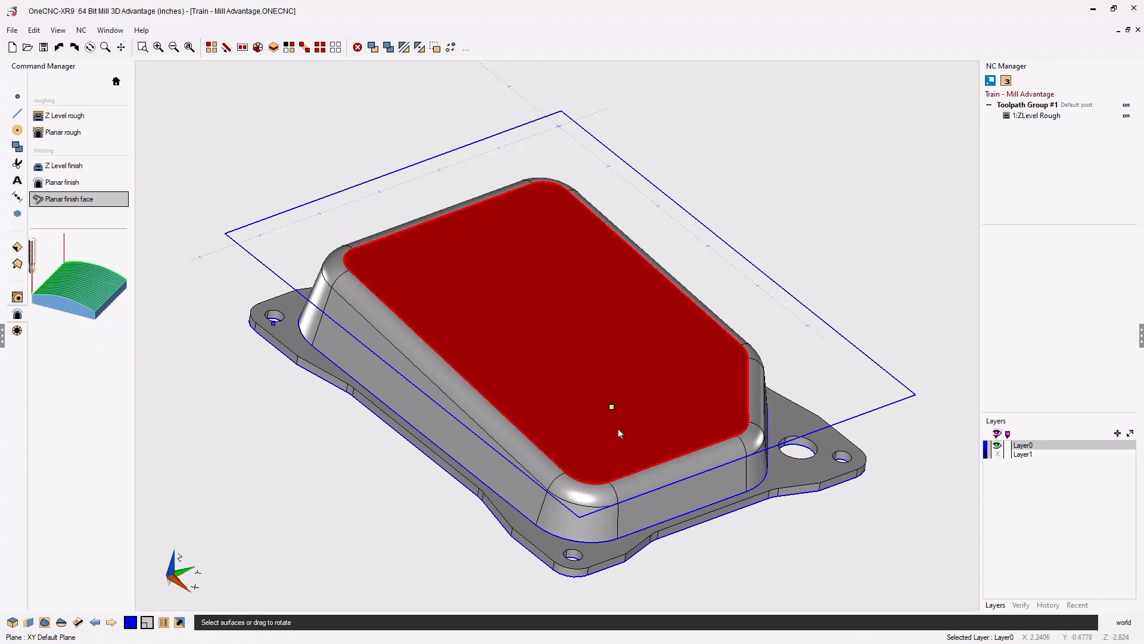
left_click(603, 490)
left_click(726, 447)
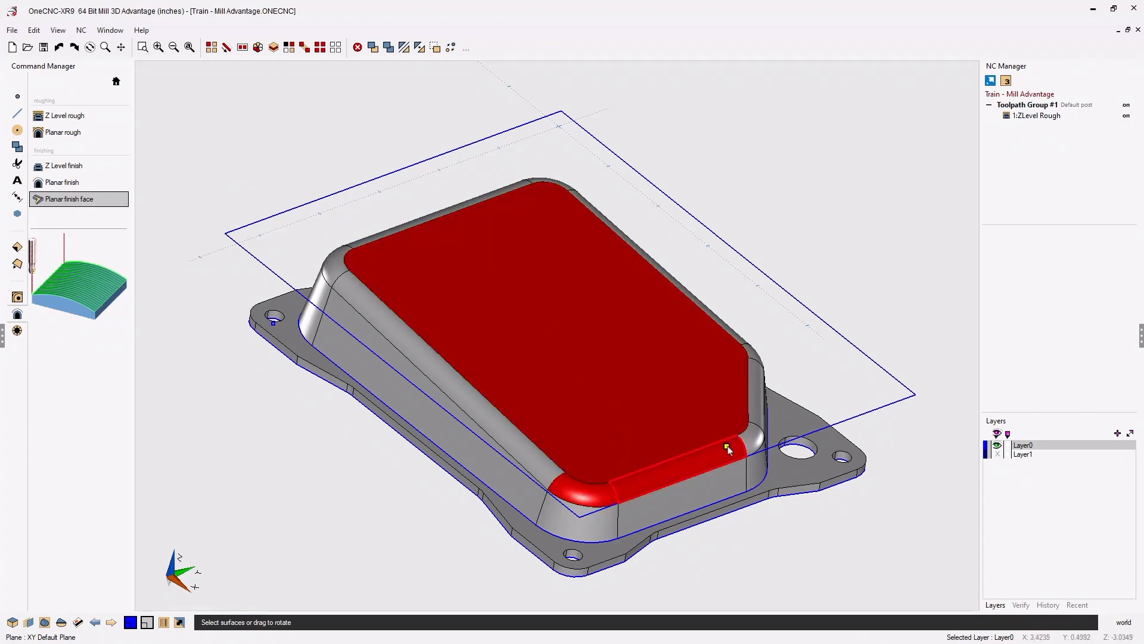
left_click(749, 435)
left_click(750, 353)
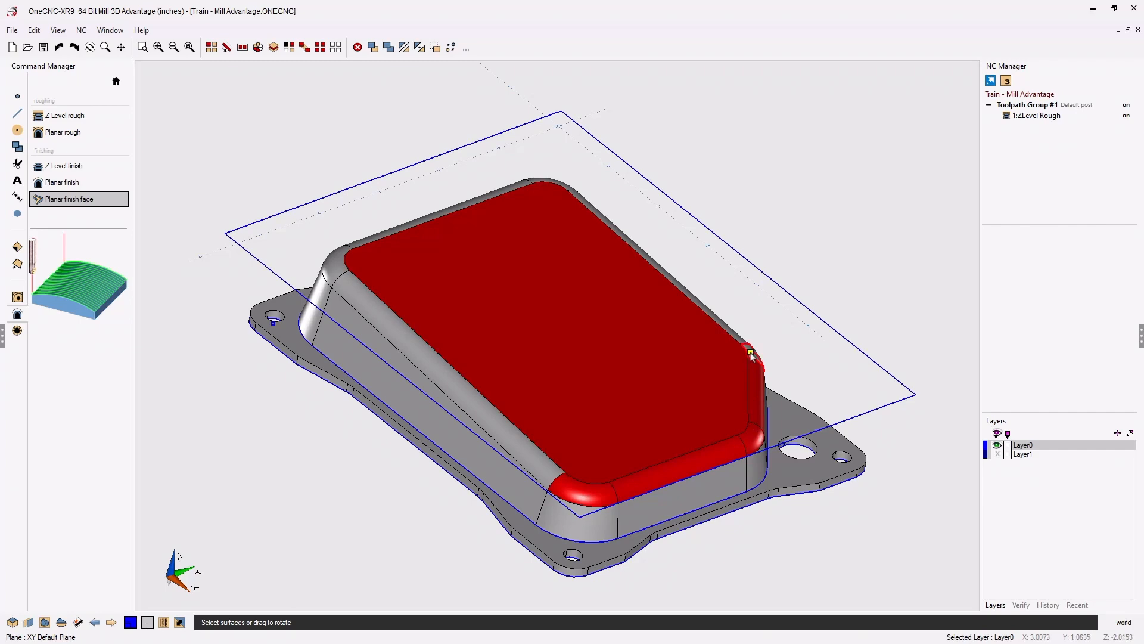
left_click(750, 353)
left_click(743, 342)
Add the remaining fillet faces around the cover's top edge and confirm the surface selection.
left_click_drag(779, 276, 791, 381)
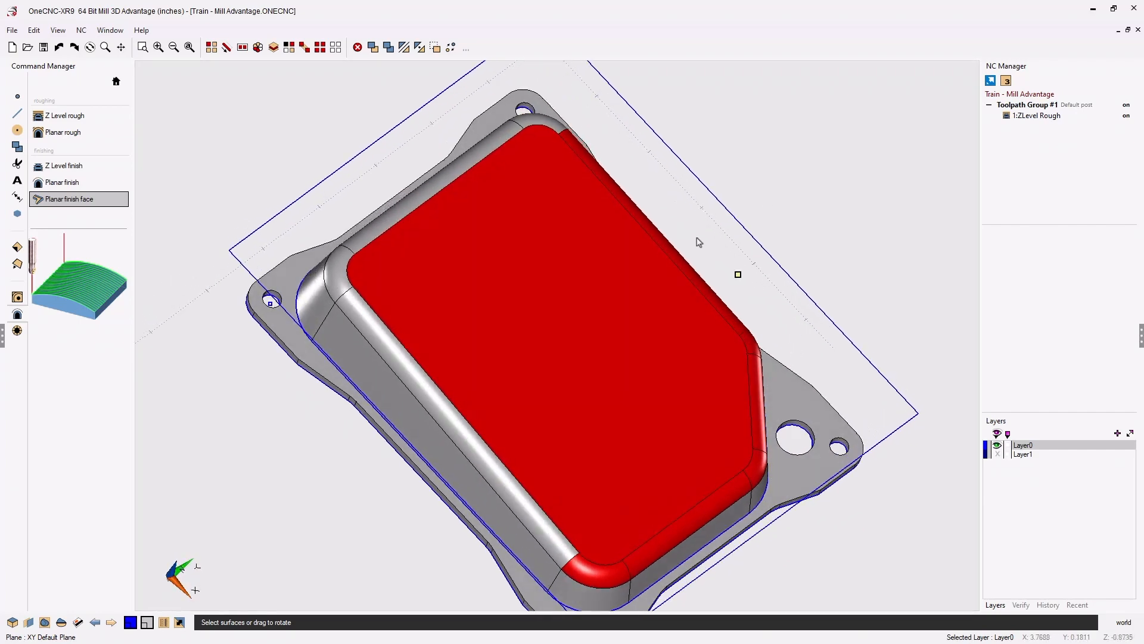
left_click(514, 127)
left_click(355, 244)
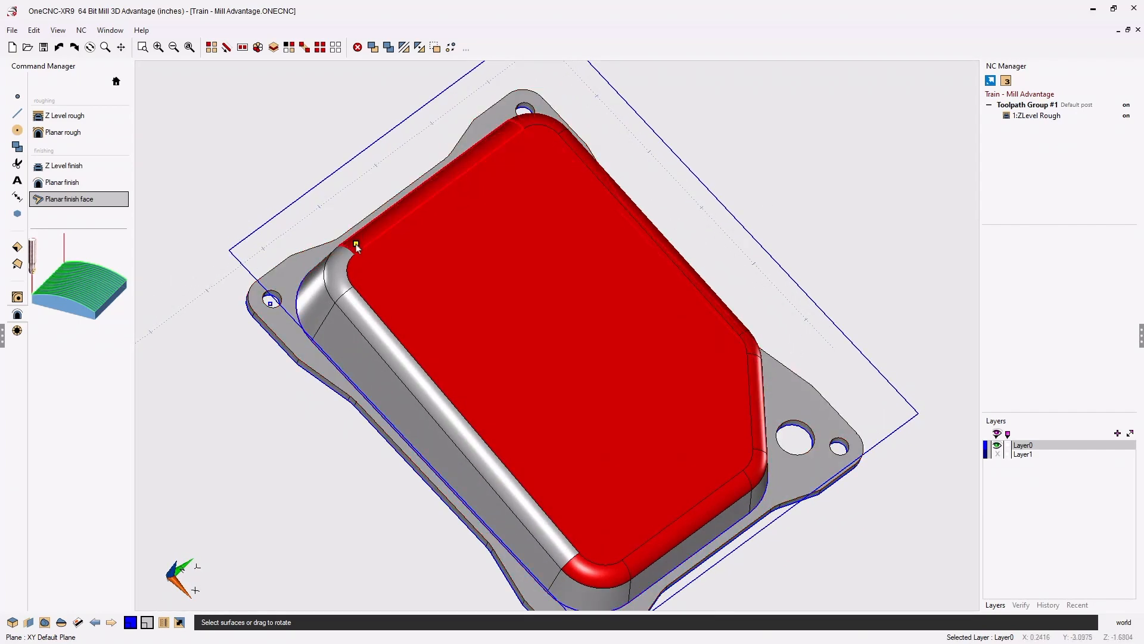
left_click(337, 266)
left_click(363, 327)
scroll(491, 350, "down", 1)
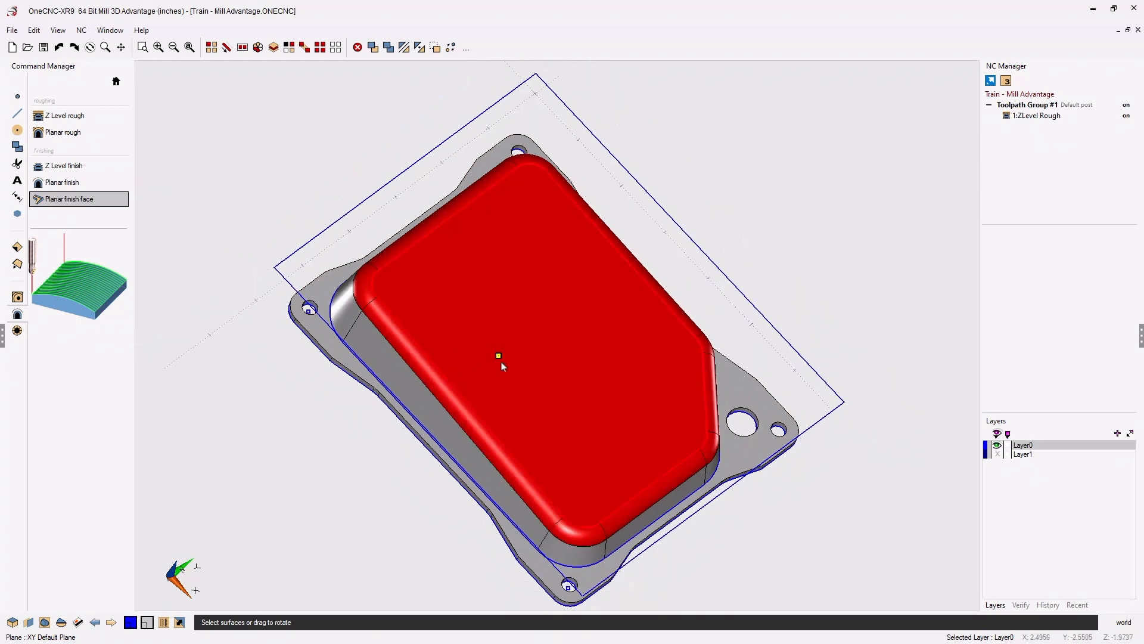
left_click_drag(501, 366, 493, 324)
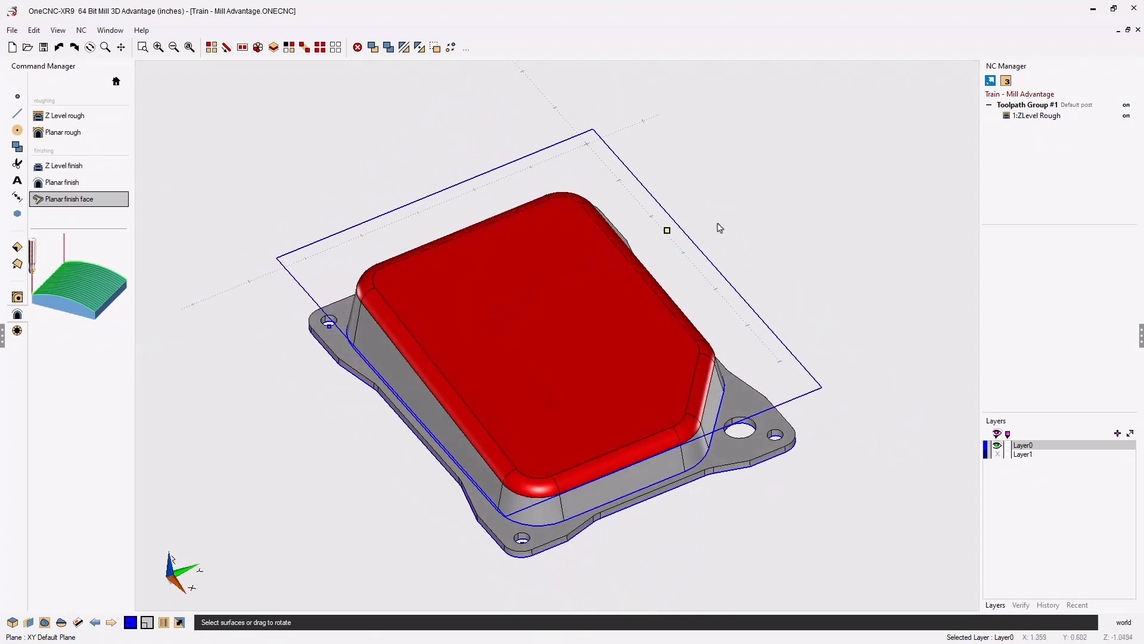
right_click(752, 198)
Accept the 0.375 inch ball mill with rapid Z plane 0.2 and plunge clearance 0.05 for the planar face finishing.
left_click_drag(578, 126, 431, 77)
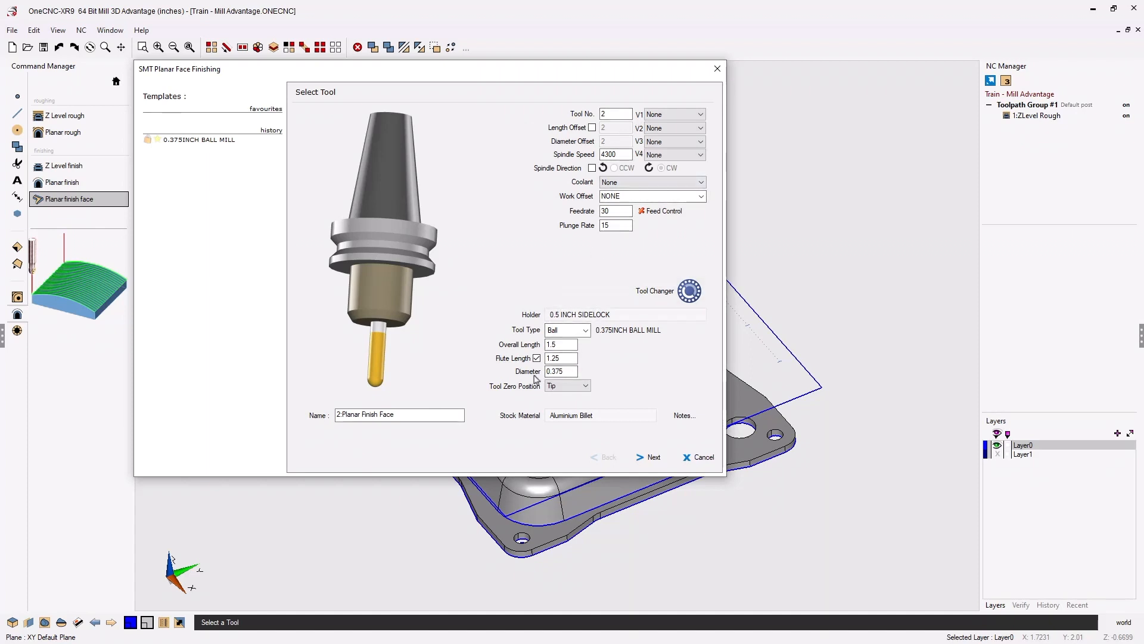
left_click(652, 457)
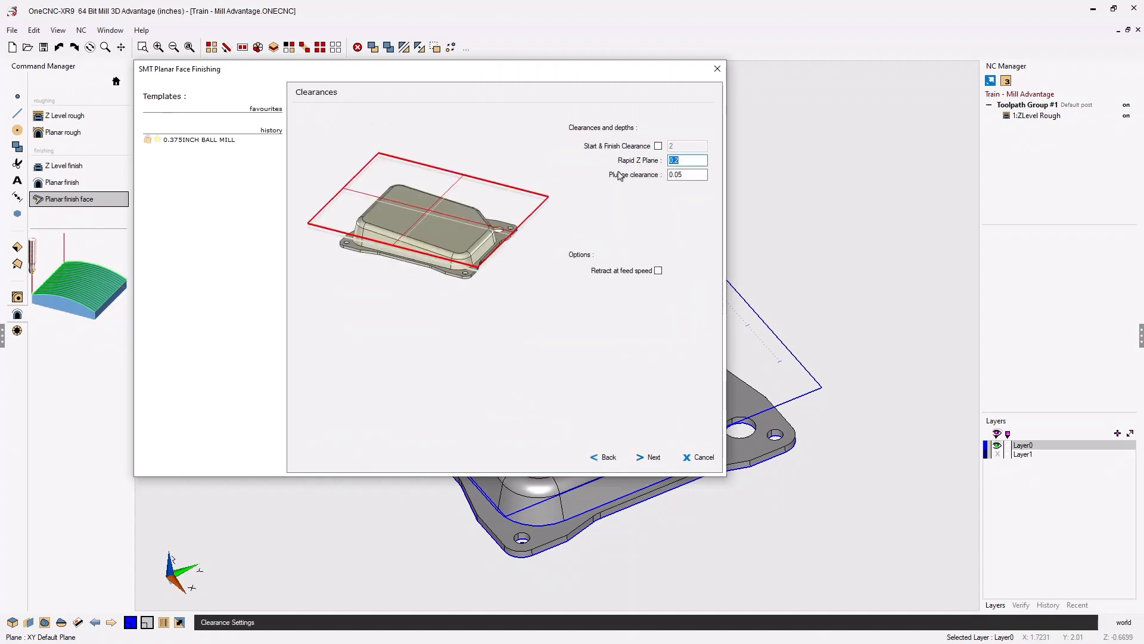
left_click(653, 457)
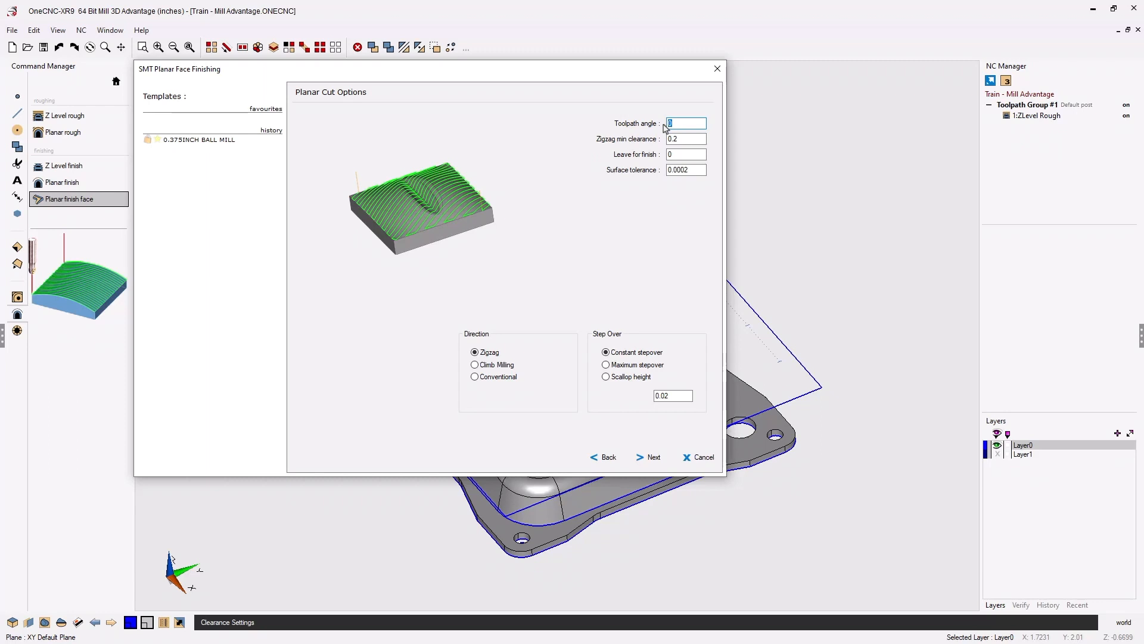
Try a toolpath angle of 90 and the climb milling direction, restoring angle 0 and Zigzag.
type("90")
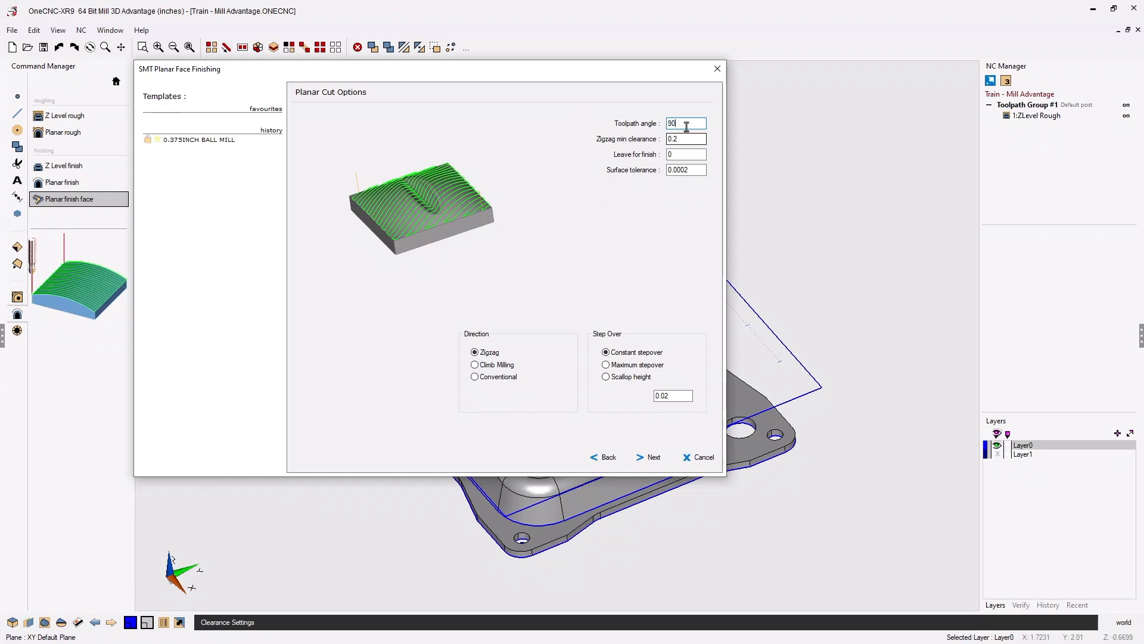
double_click(686, 127)
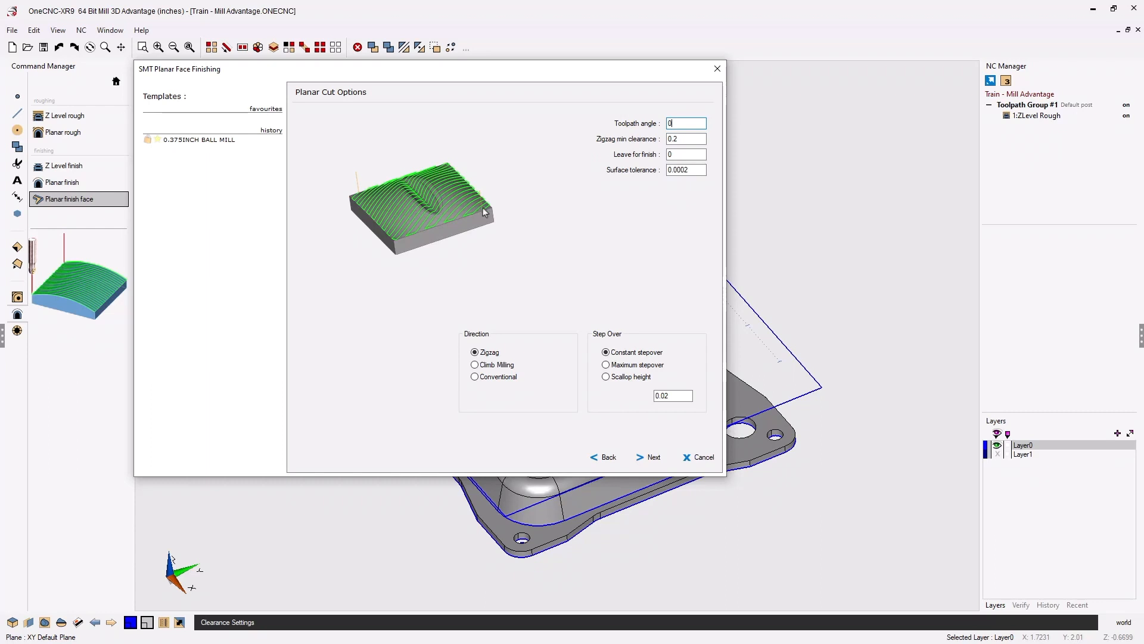
left_click(672, 155)
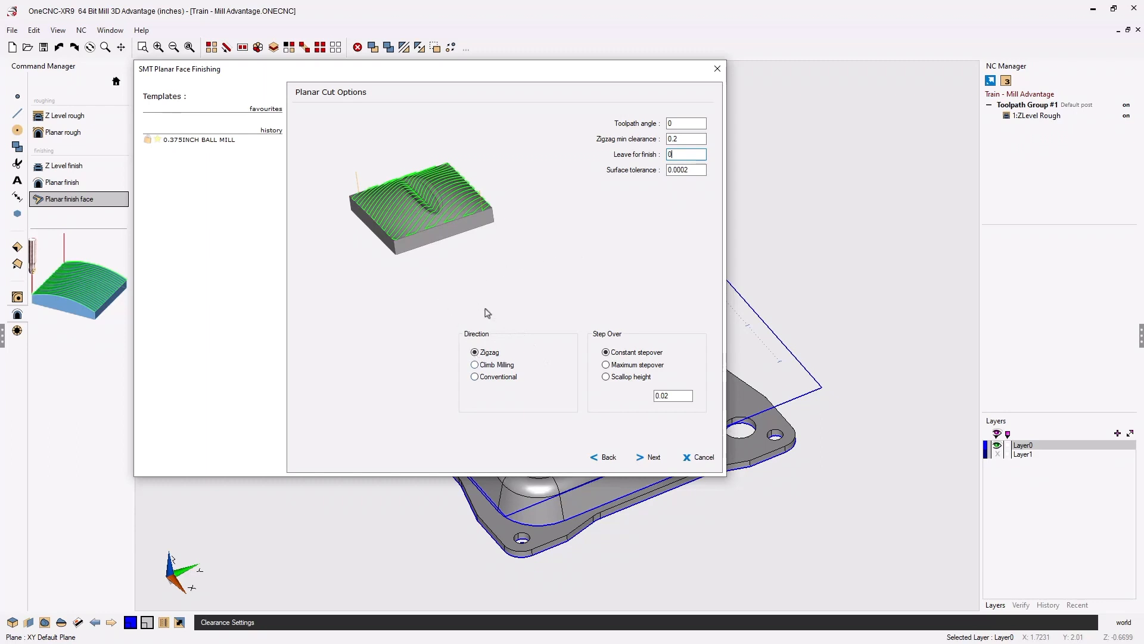
left_click(475, 365)
left_click(475, 353)
Set the constant stepover to .03 and finish the planar face toolpath with the Part boundary and automatic Z.
left_click_drag(671, 396, 651, 397)
type(".0")
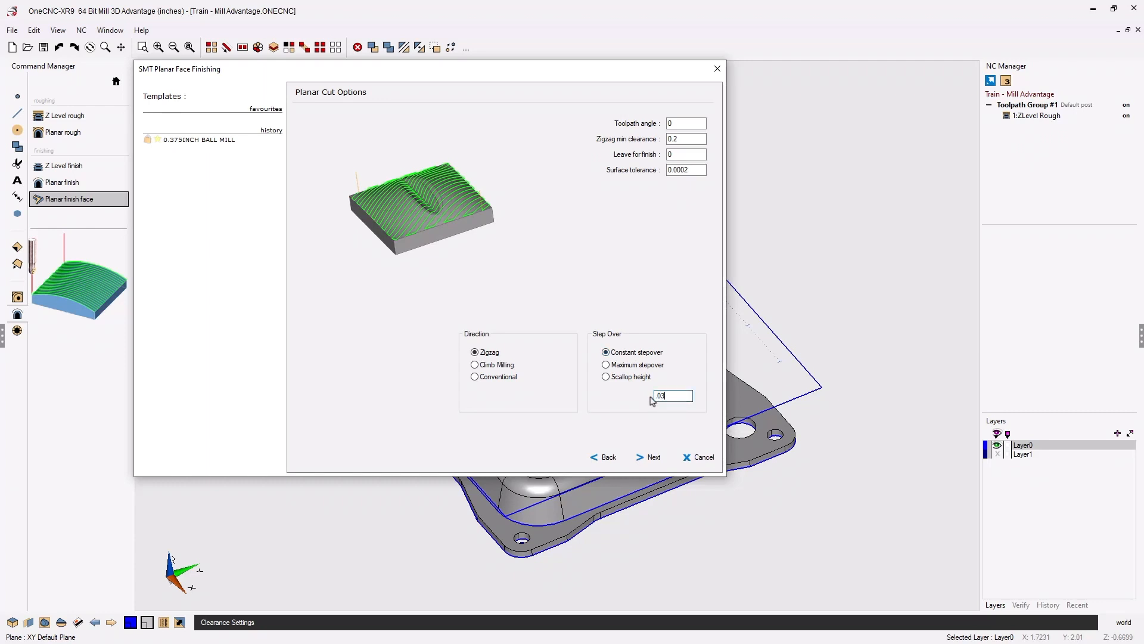
left_click(654, 458)
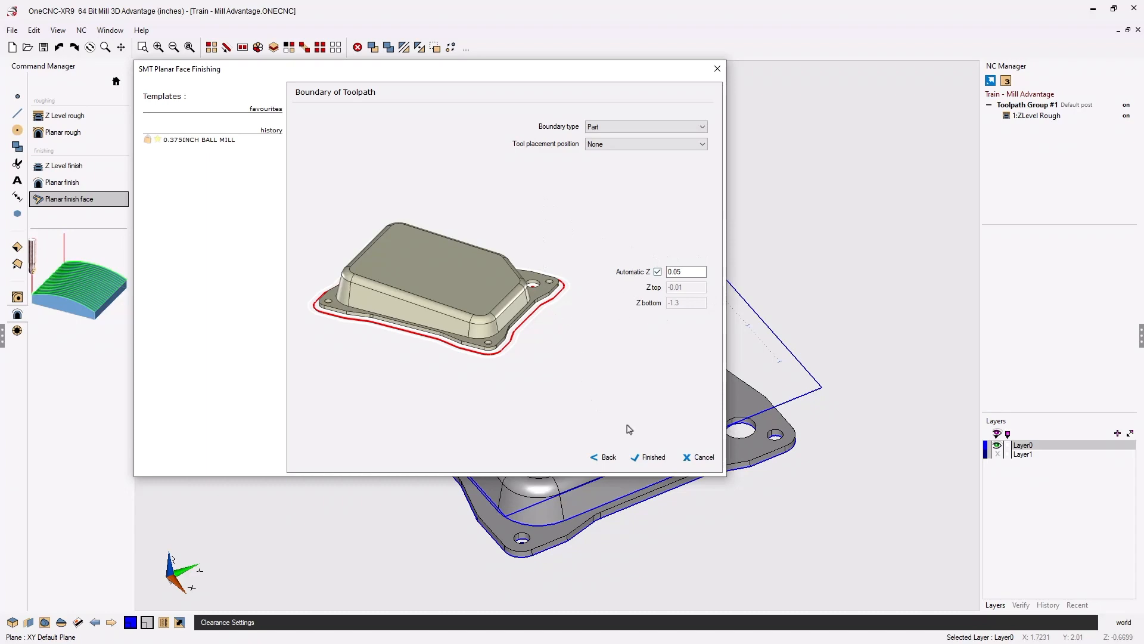
left_click(654, 458)
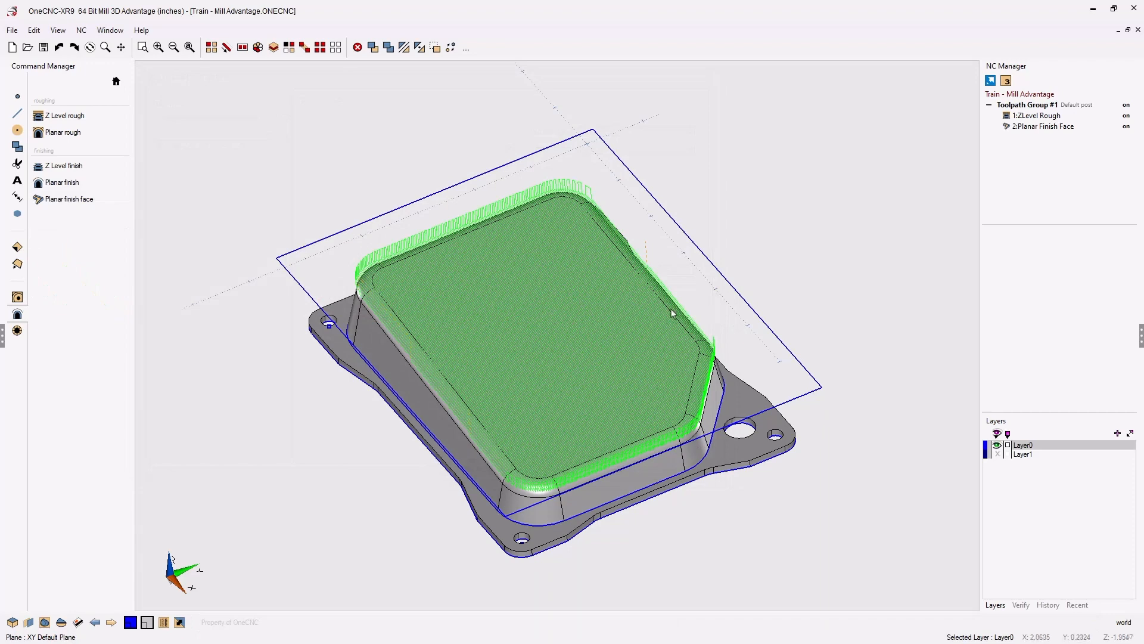
Examine the line direction and coverage of the Planar Finish Face toolpath on the cover from above.
key("Home")
scroll(662, 332, "down", 1)
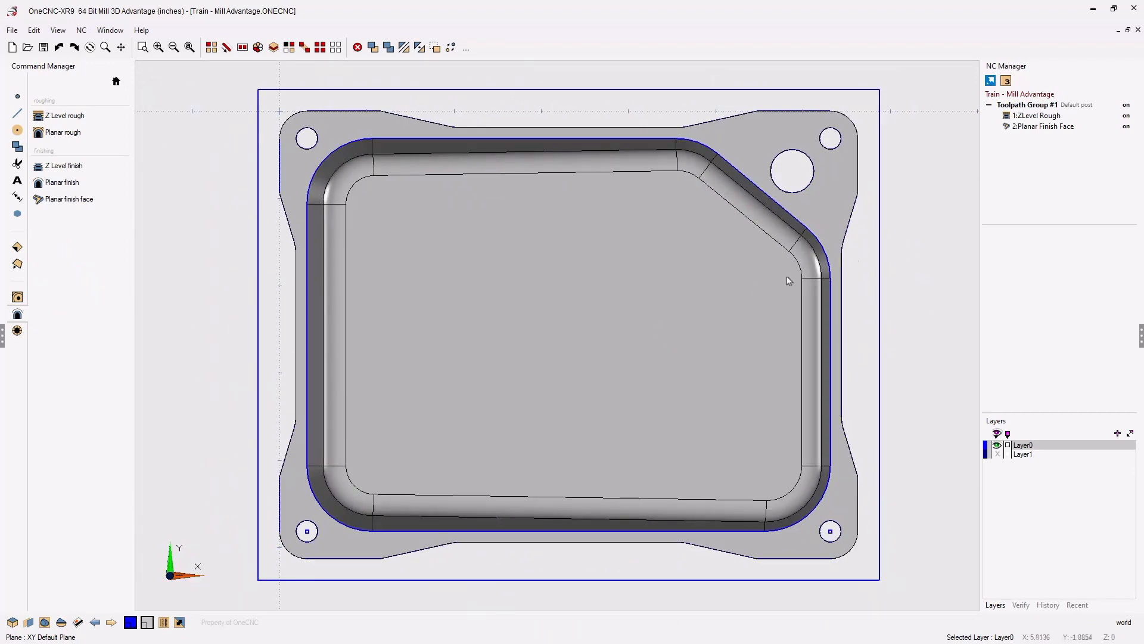
left_click(1037, 128)
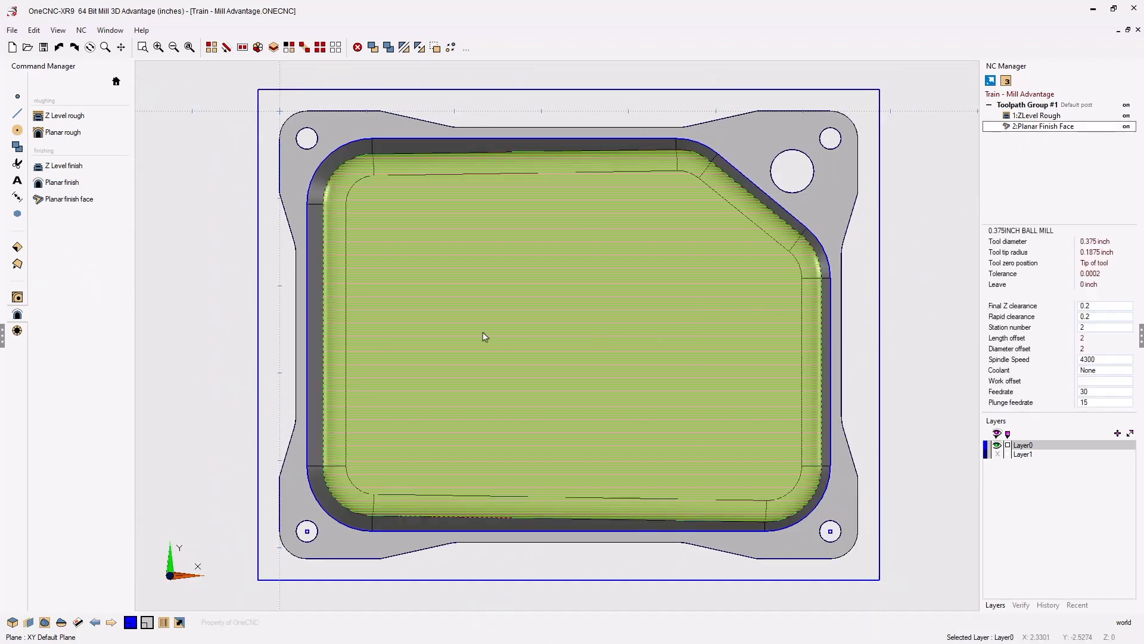
scroll(514, 401, "up", 3)
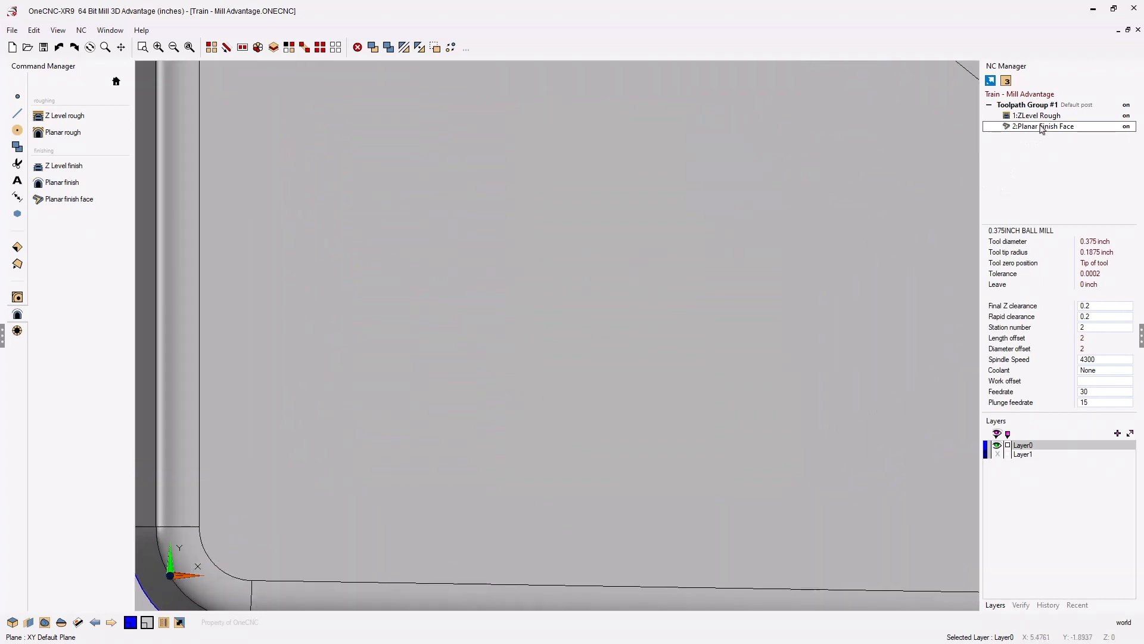
scroll(635, 353, "down", 5)
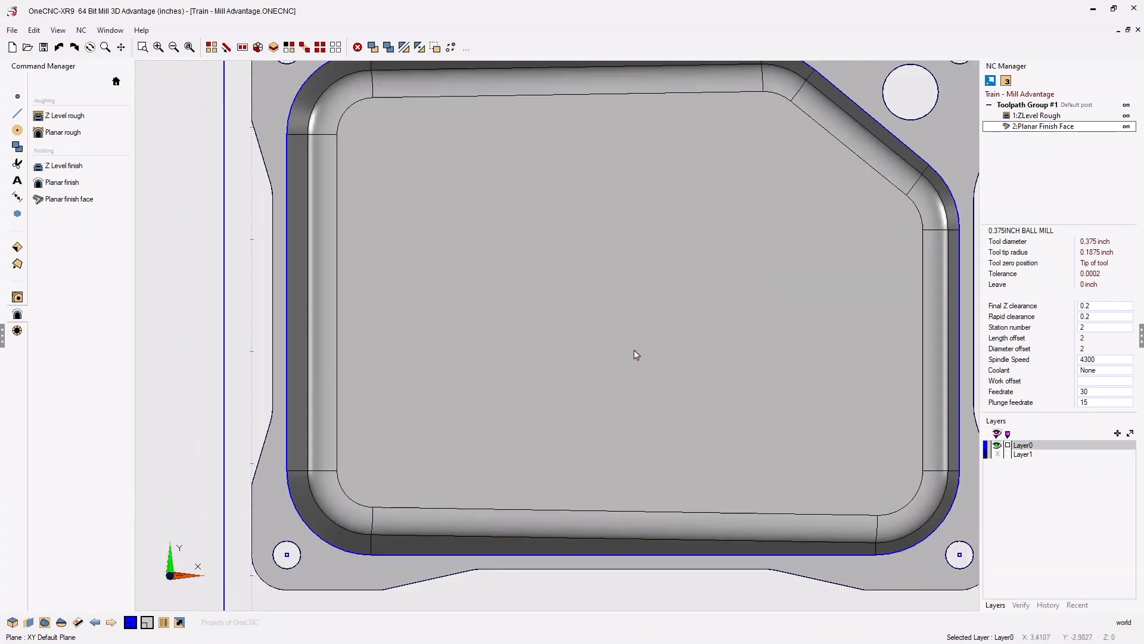
middle_click_drag(634, 394, 577, 325)
scroll(606, 332, "up", 2)
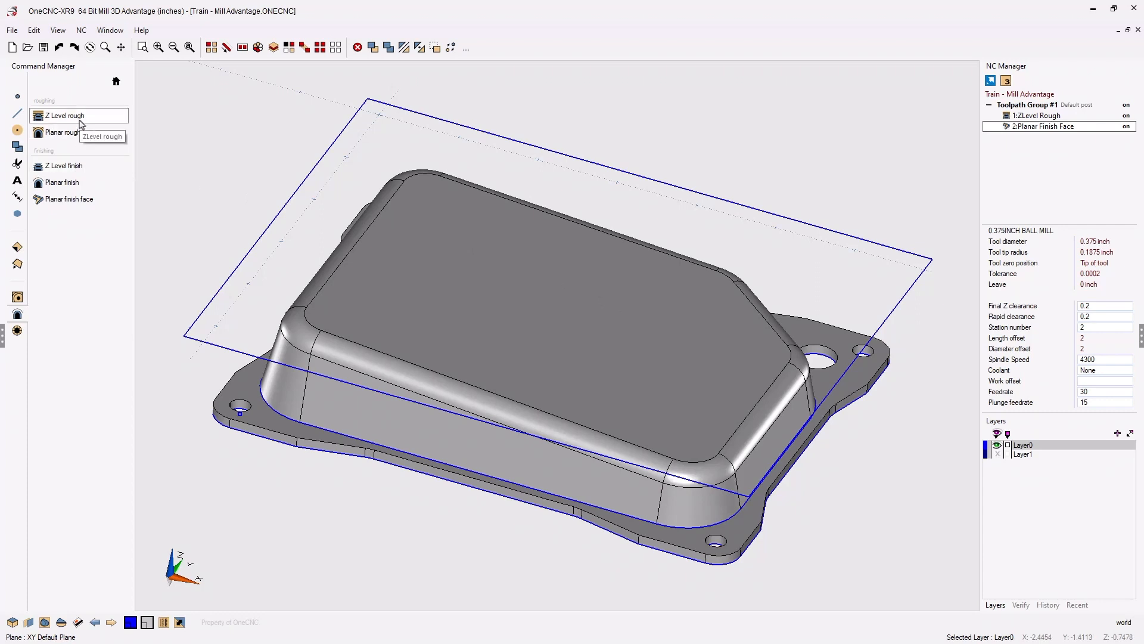
Start a Z Level finish using the 0.375 inch ball mill, with rapid Z plane 0.2 and plunge clearance 0.05.
left_click(79, 173)
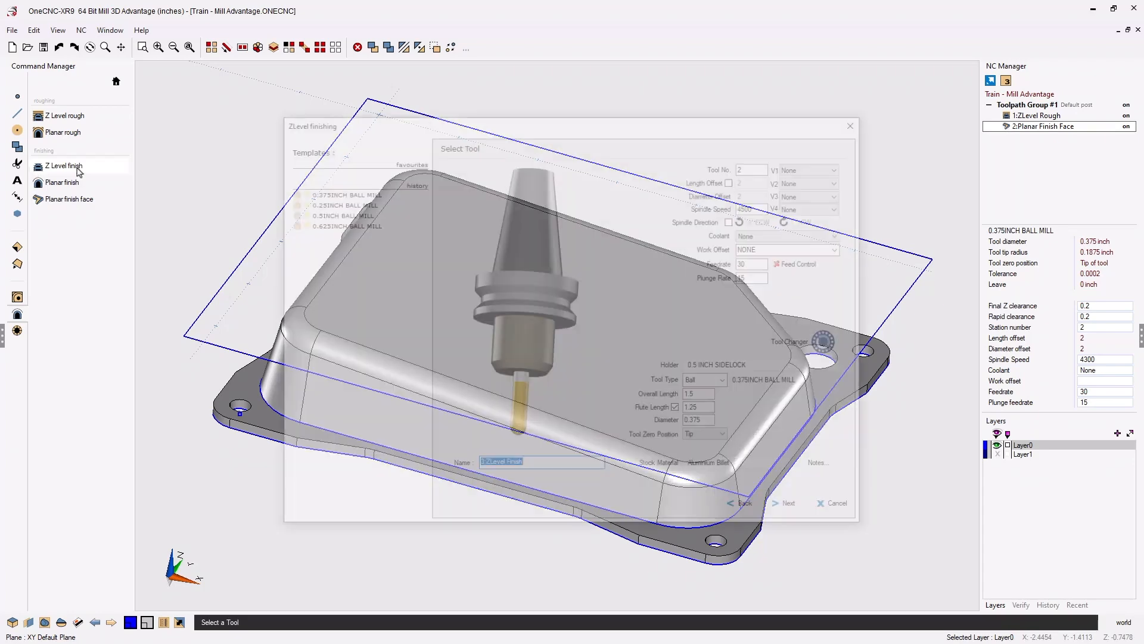
left_click_drag(356, 125, 247, 80)
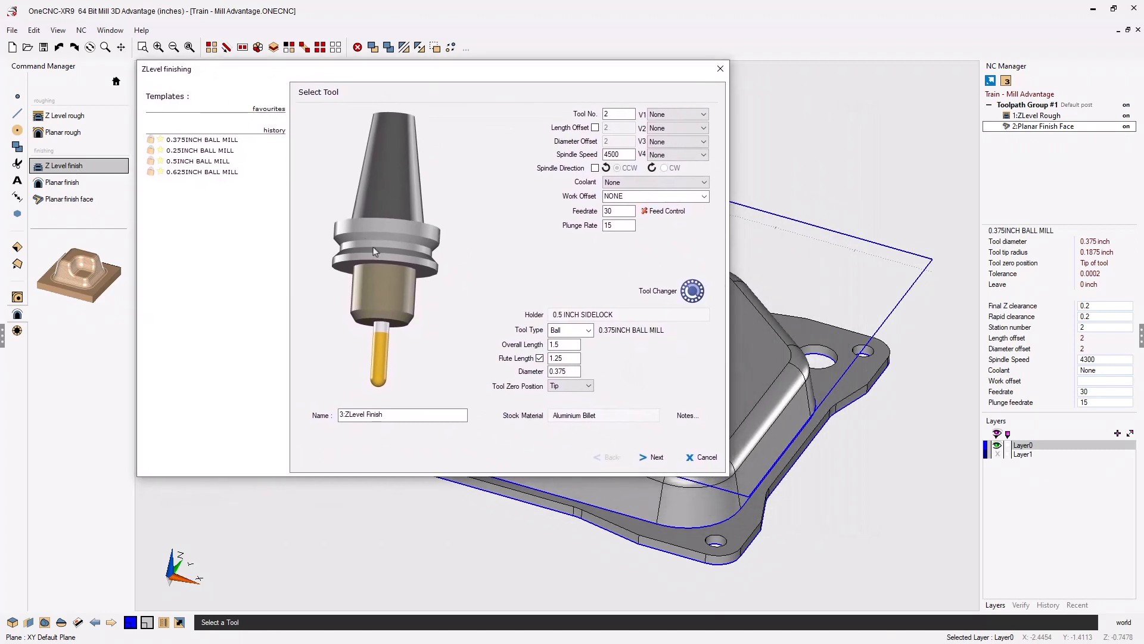
left_click(656, 457)
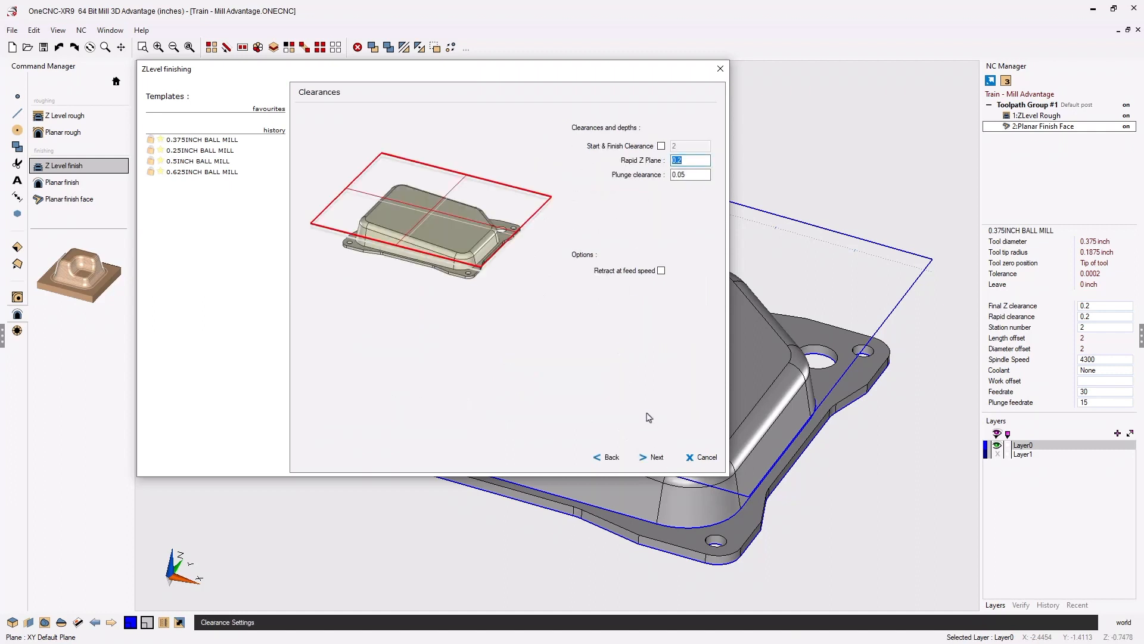
left_click(657, 458)
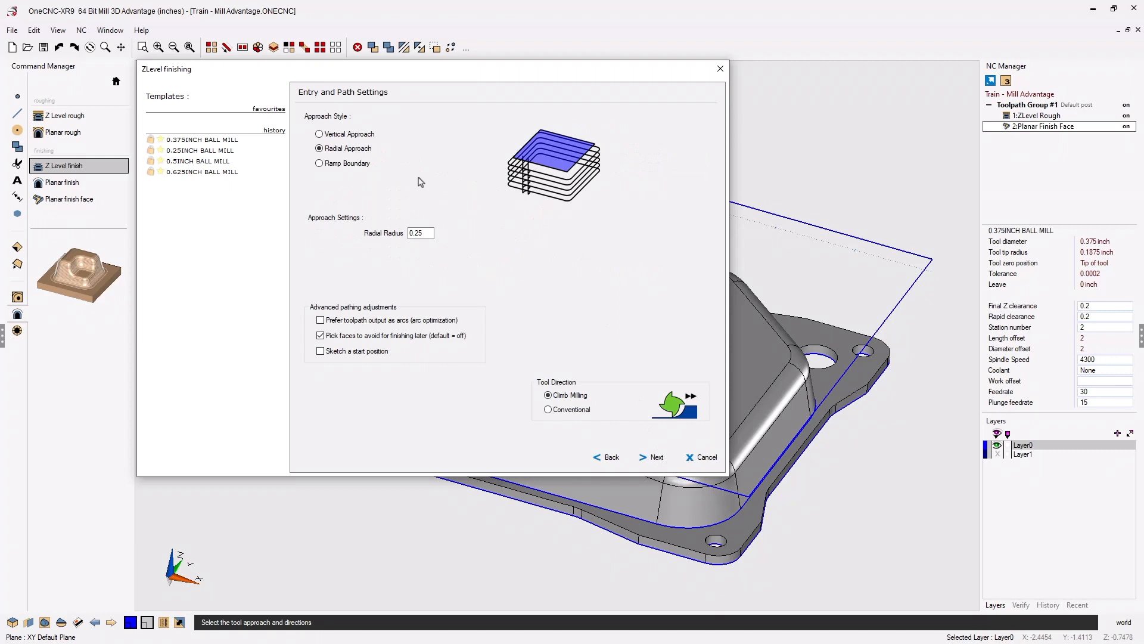
Try the vertical and ramp boundary approach styles for the Z Level finish, restoring the radial approach with radius 0.25.
left_click(319, 134)
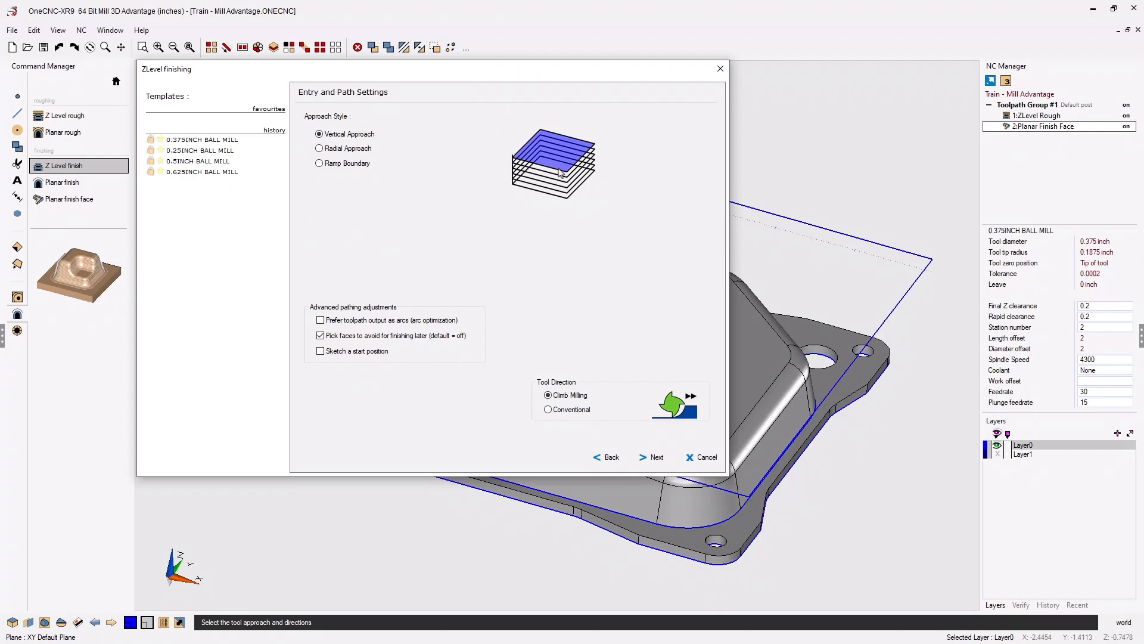
left_click(319, 149)
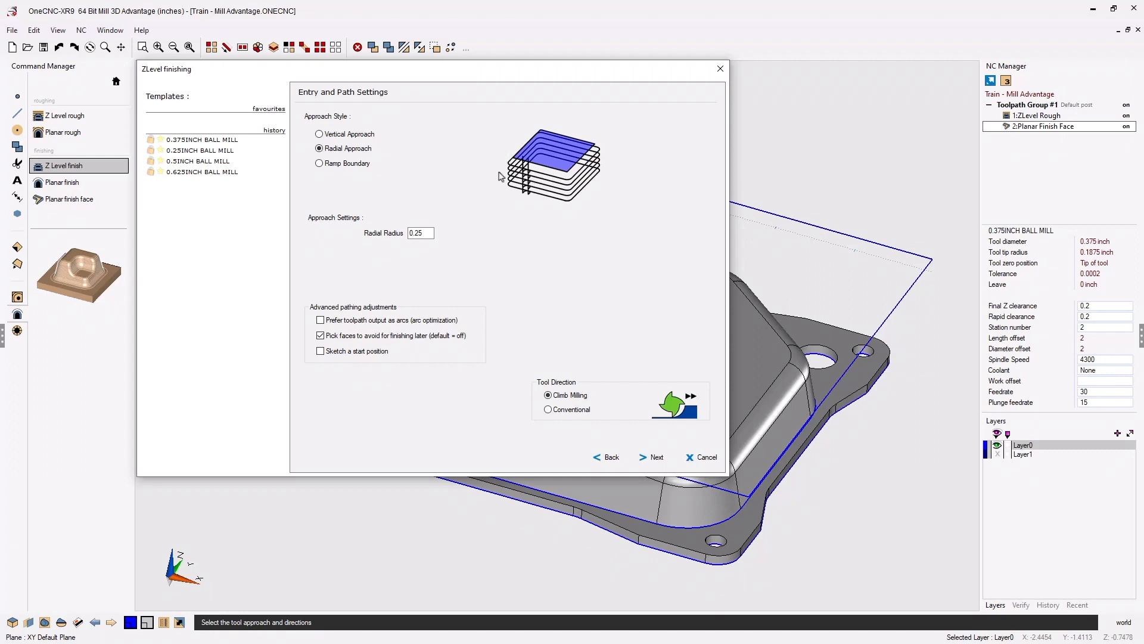
left_click(320, 164)
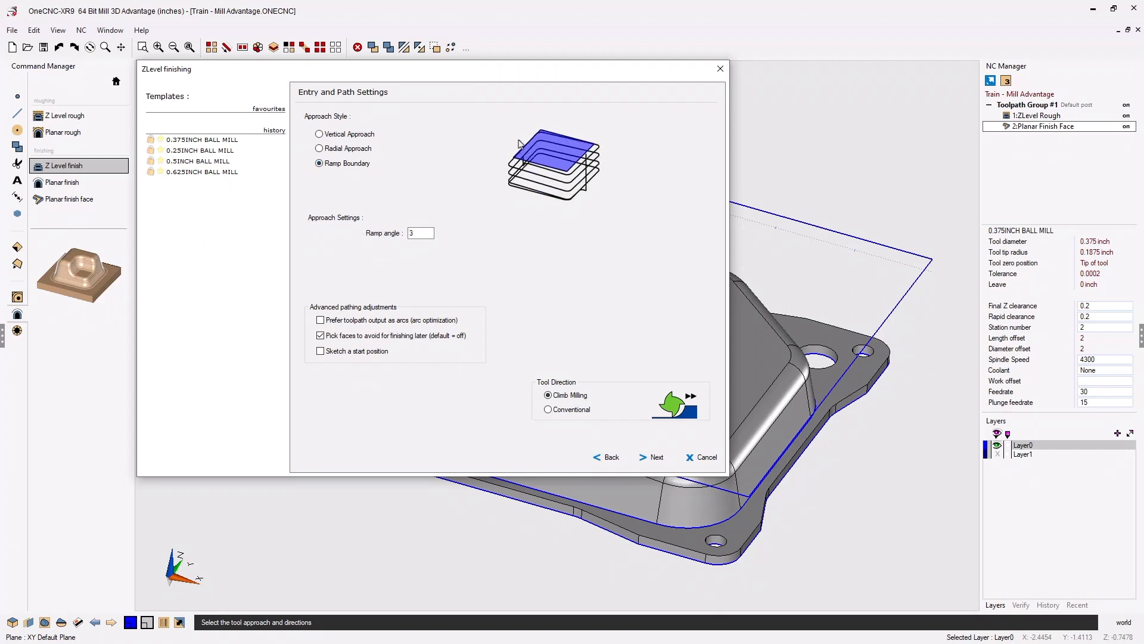
left_click(320, 149)
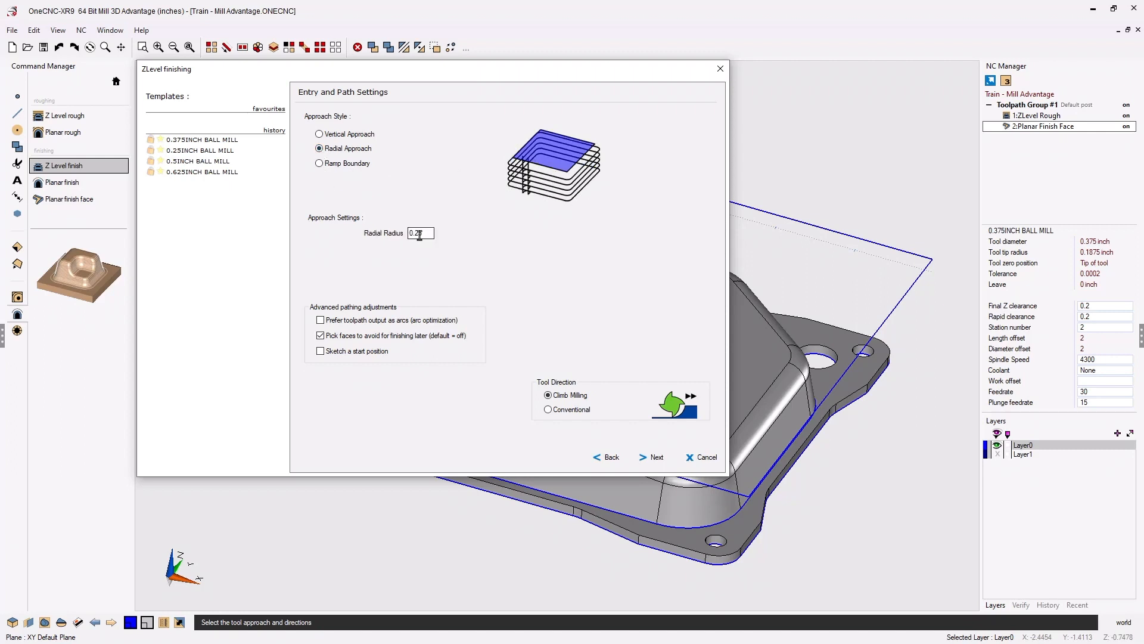
left_click_drag(474, 77, 154, 306)
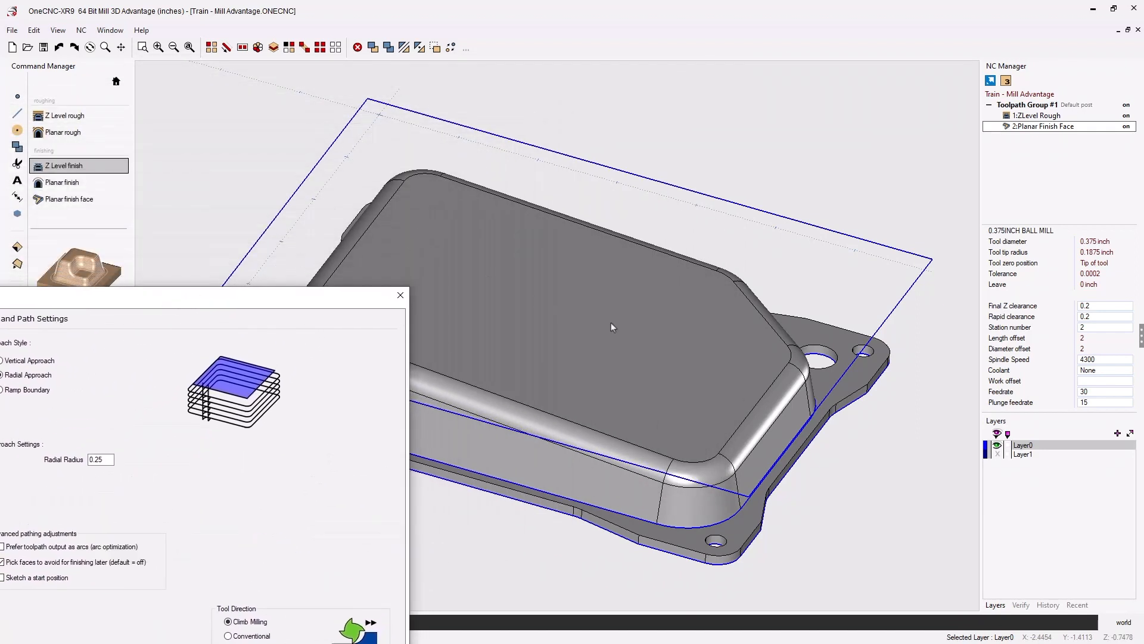
left_click_drag(310, 301, 626, 74)
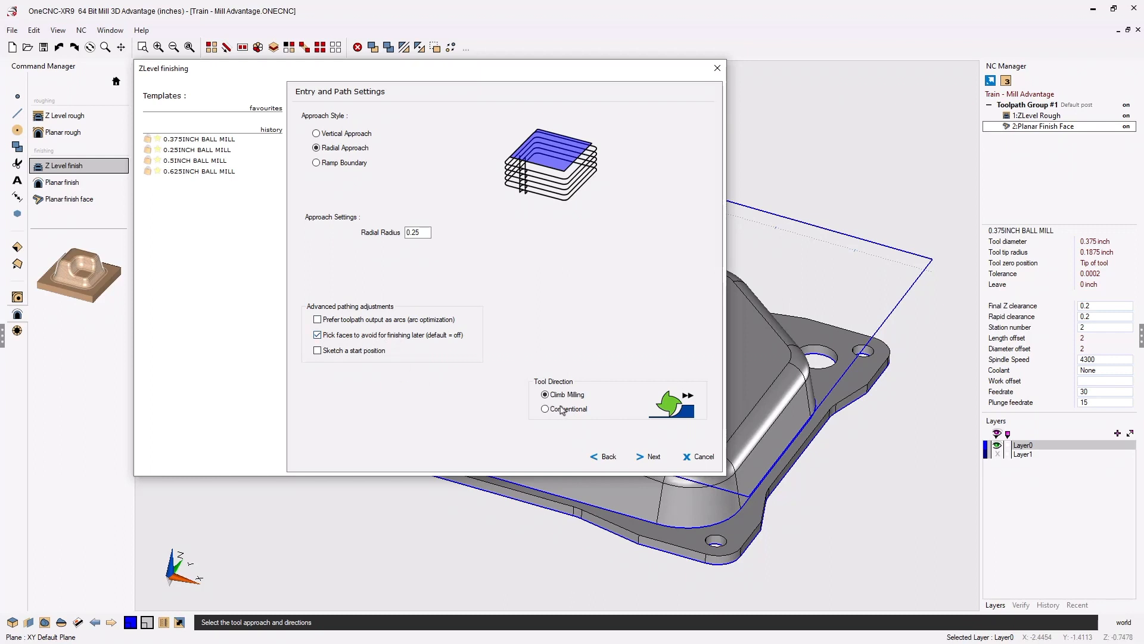
Accept climb milling, constant 0.03 depth of cut, 0 leave for finish, no extra depths, and a Picked boundary from Z 0 to -1.125.
left_click(648, 456)
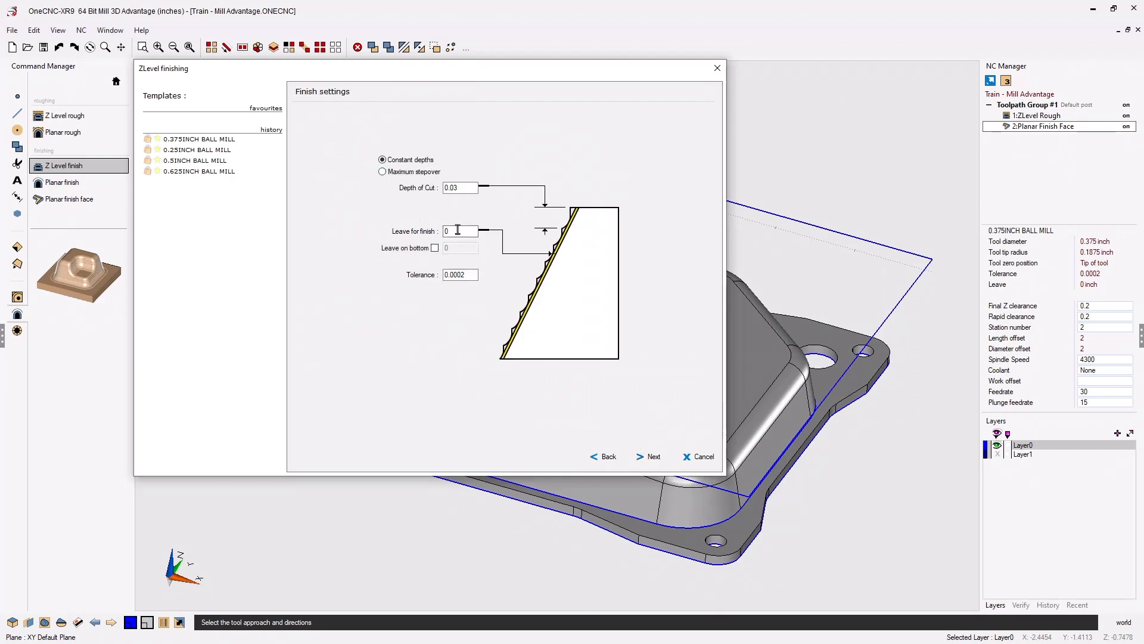
left_click(457, 231)
left_click_drag(457, 232, 441, 231)
left_click(651, 457)
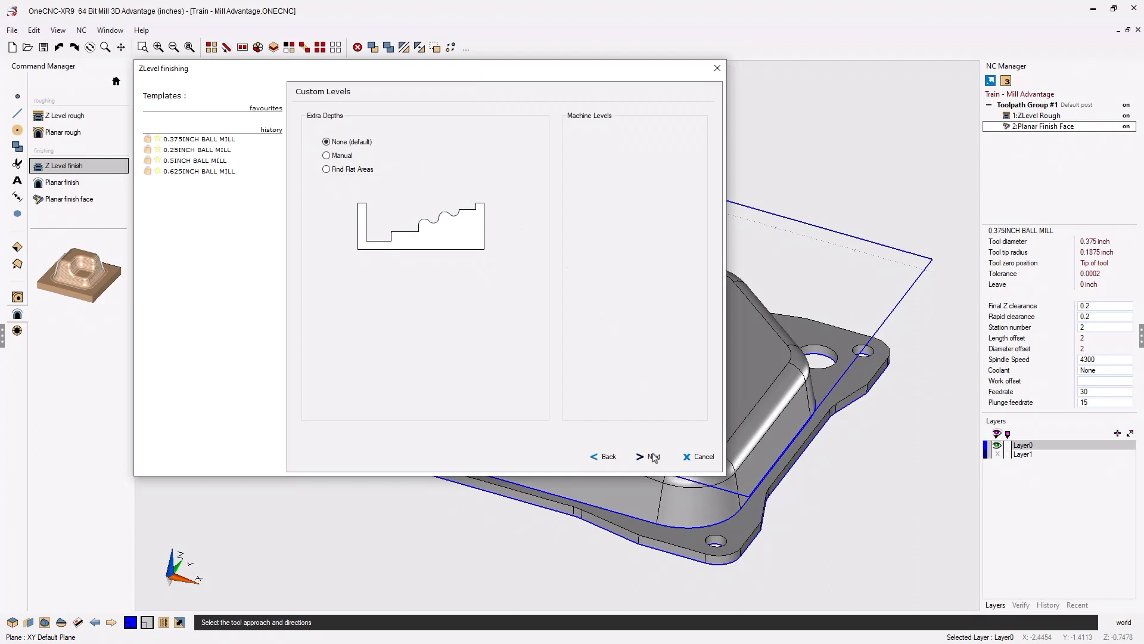
left_click(654, 457)
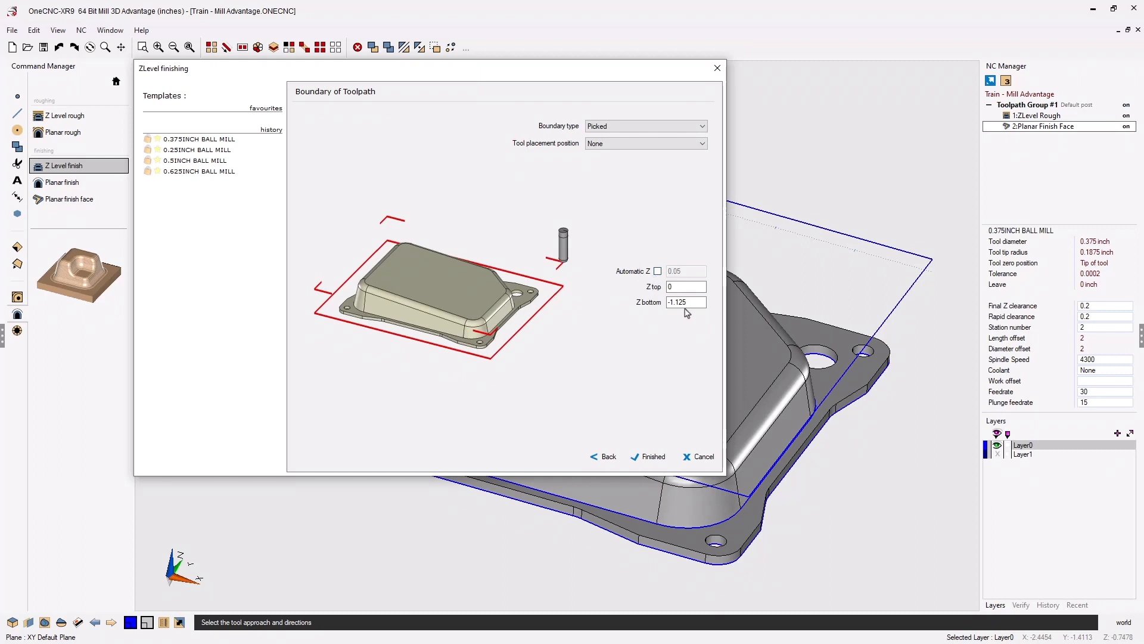
left_click(652, 457)
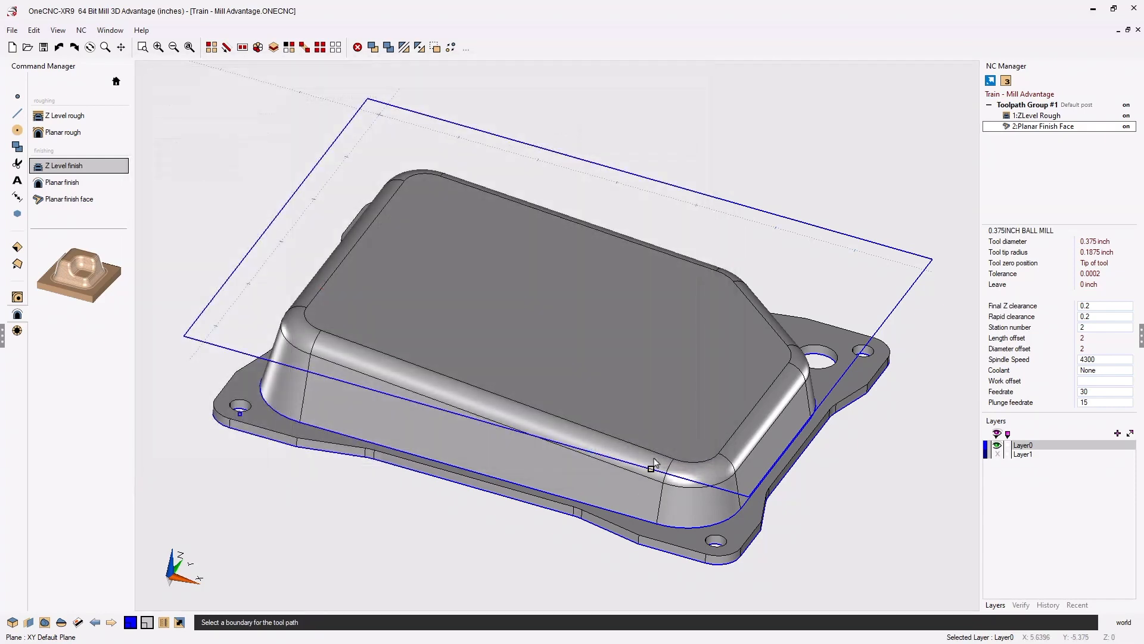
Pick the rectangle around the cover as the boundary and its flat top face to avoid, generating the Z Level finish toolpath.
left_click(634, 171)
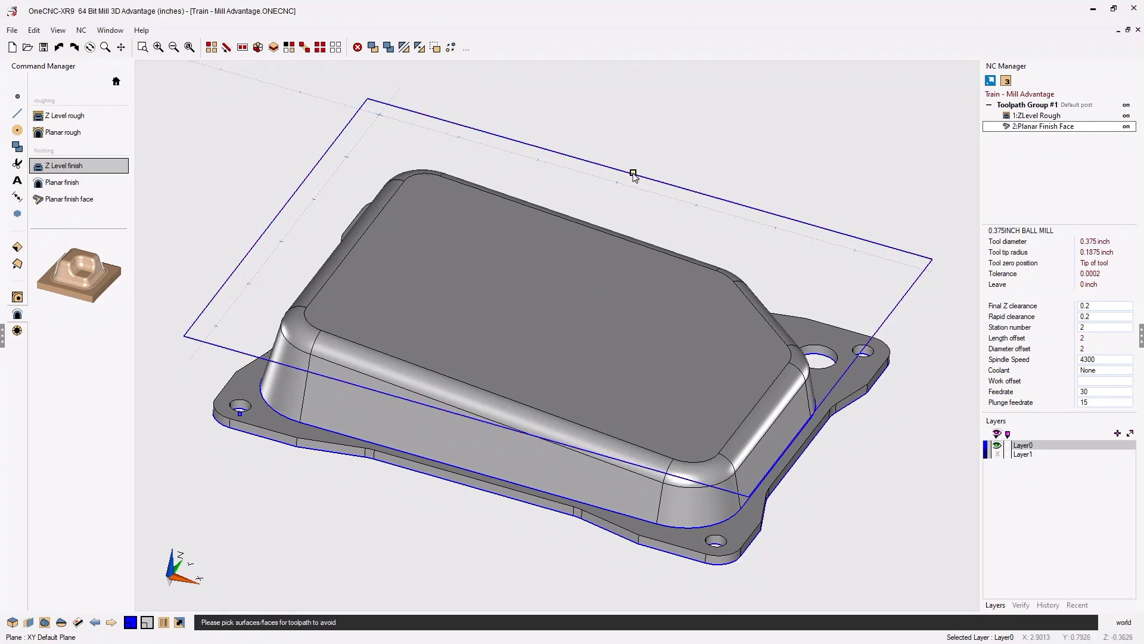
left_click(565, 301)
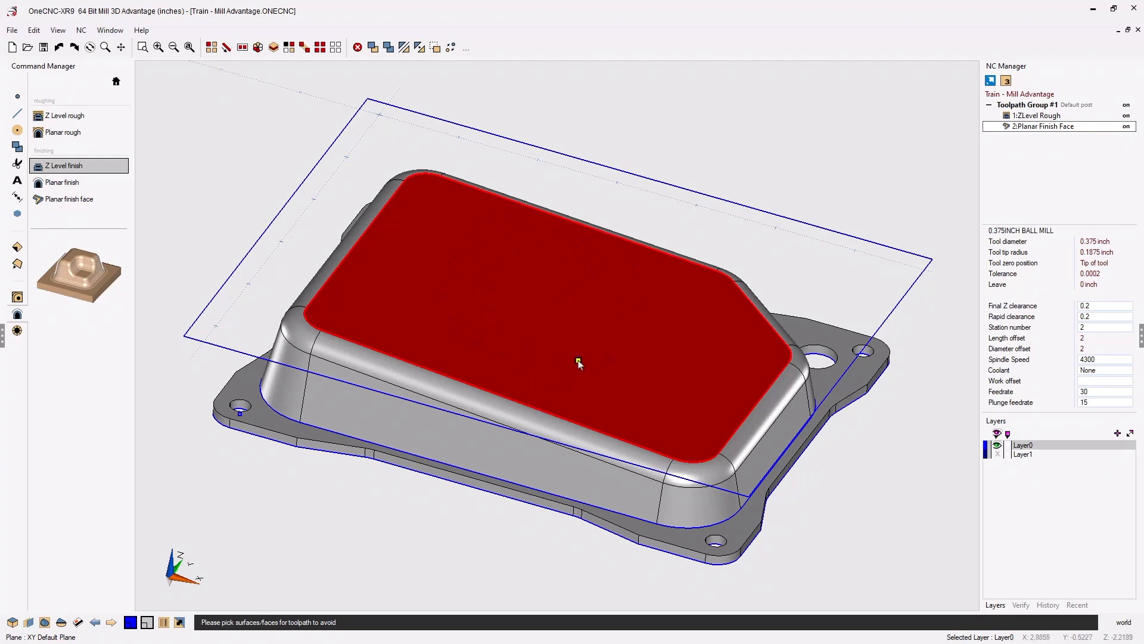
right_click(682, 147)
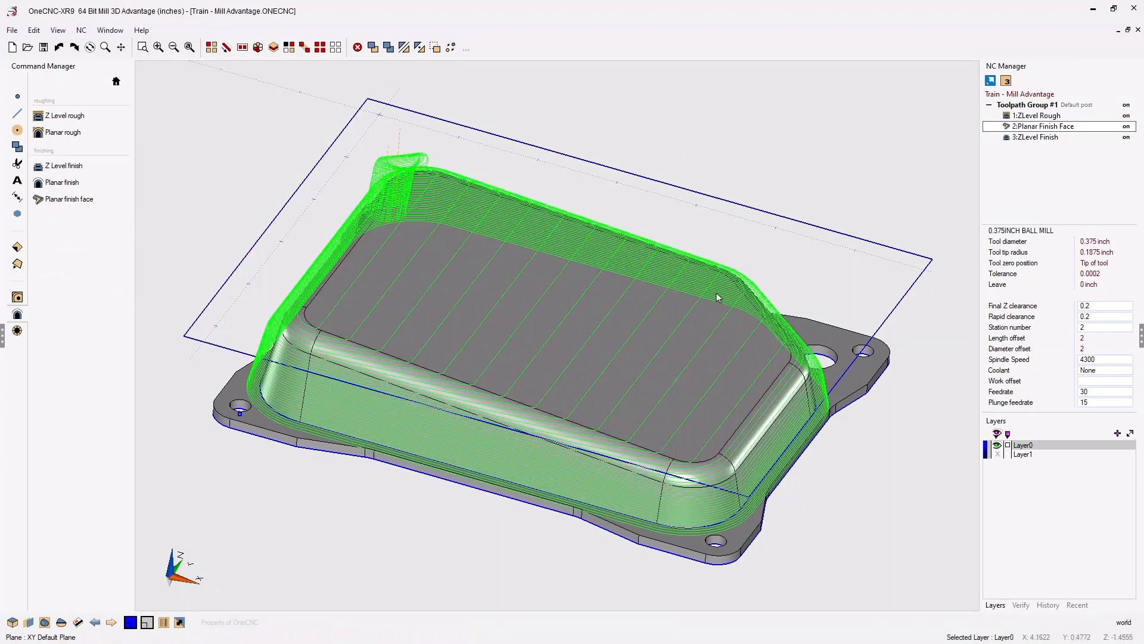
Simulate the whole toolpath group using a picked boundary stock with Z top 0 and Z bottom -1.5.
middle_click_drag(714, 303, 729, 278)
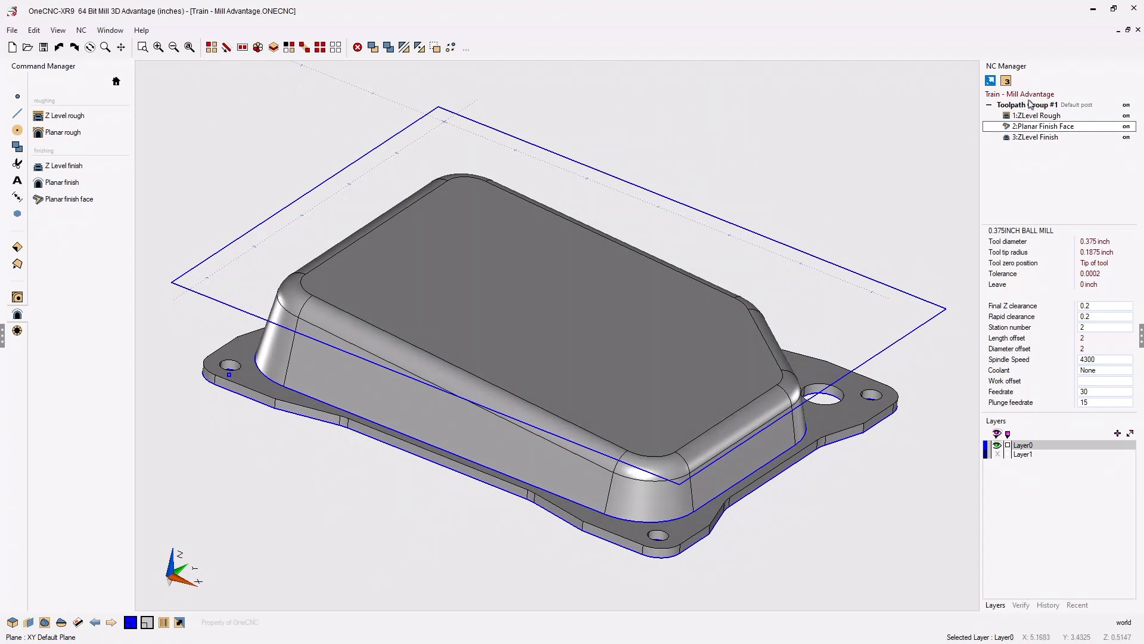
right_click(1033, 106)
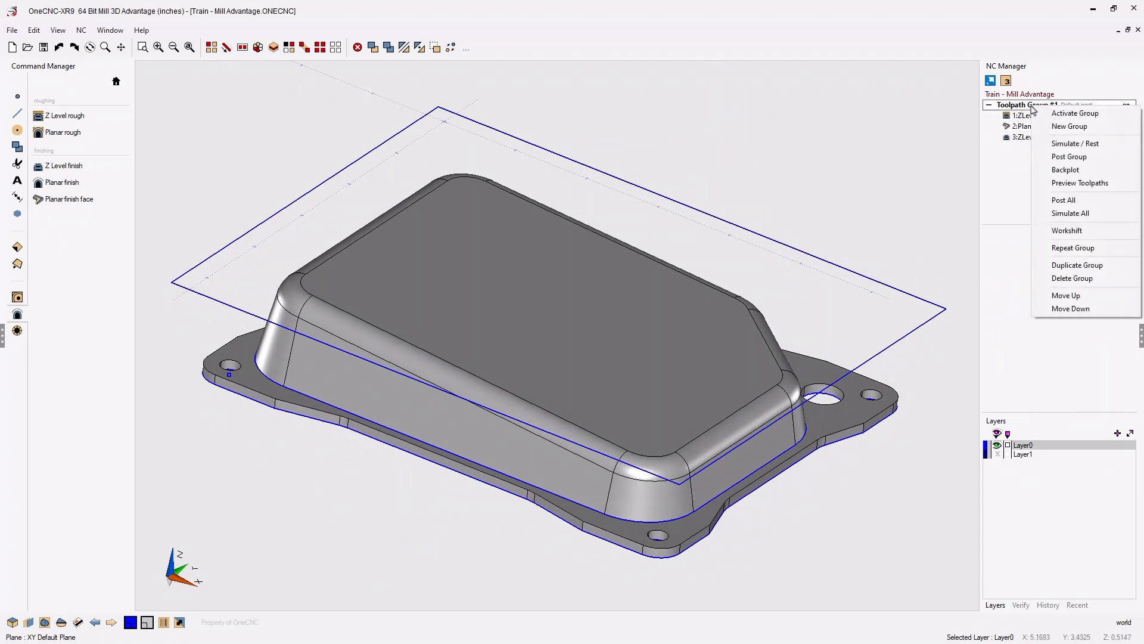
left_click(1062, 144)
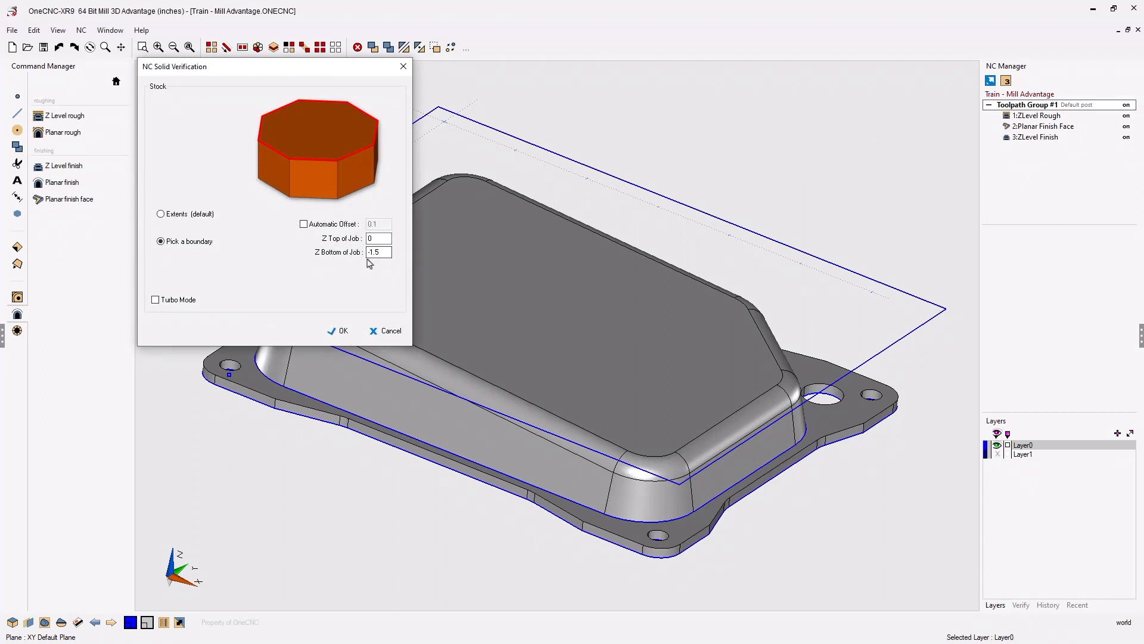
left_click(342, 331)
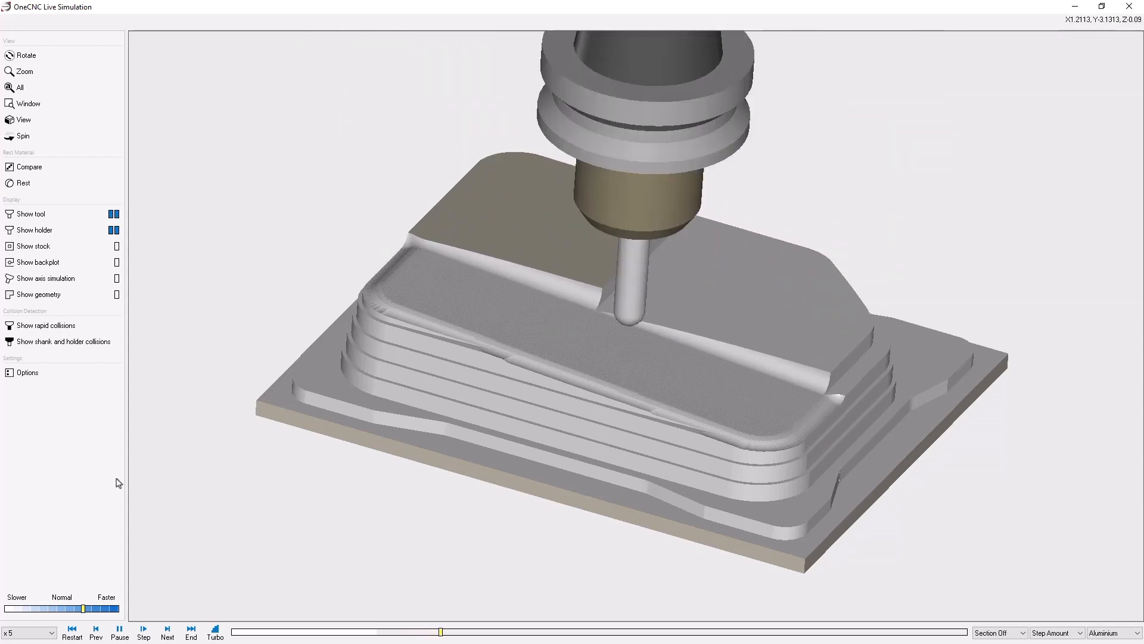
Watch the finishing passes on the simulated stock, briefly showing the backplot, and close the simulation.
mouse_move(567, 355)
middle_mouse_down()
mouse_move(575, 363)
mouse_move(554, 383)
mouse_move(609, 362)
mouse_move(570, 360)
mouse_move(576, 373)
mouse_move(517, 361)
mouse_move(605, 363)
mouse_move(501, 332)
mouse_move(628, 357)
mouse_move(593, 337)
mouse_move(611, 356)
mouse_move(535, 338)
mouse_move(634, 358)
mouse_move(604, 351)
mouse_move(566, 376)
mouse_move(616, 365)
mouse_move(573, 358)
mouse_move(567, 376)
middle_mouse_up()
scroll(565, 367, "up", 2)
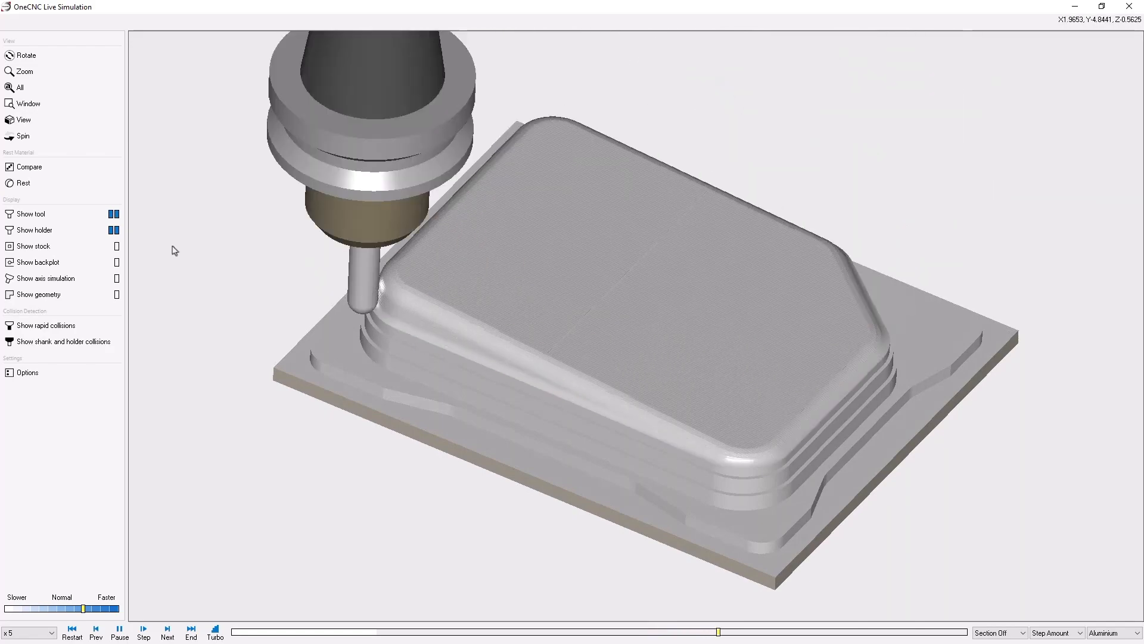
left_click(116, 263)
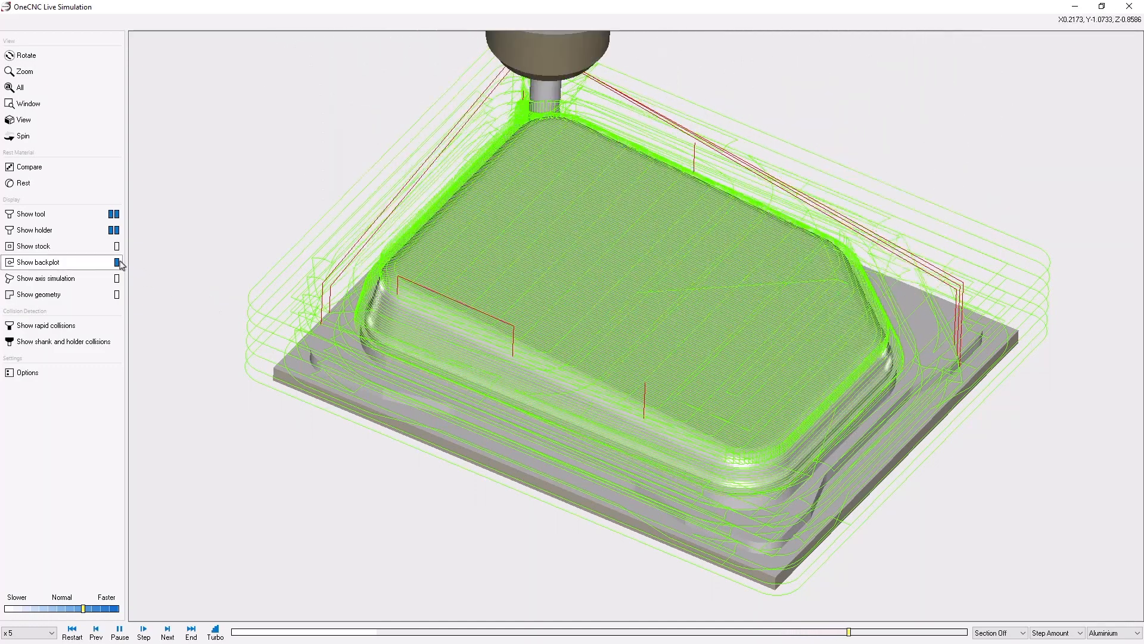
left_click(117, 263)
middle_click_drag(465, 359, 477, 379)
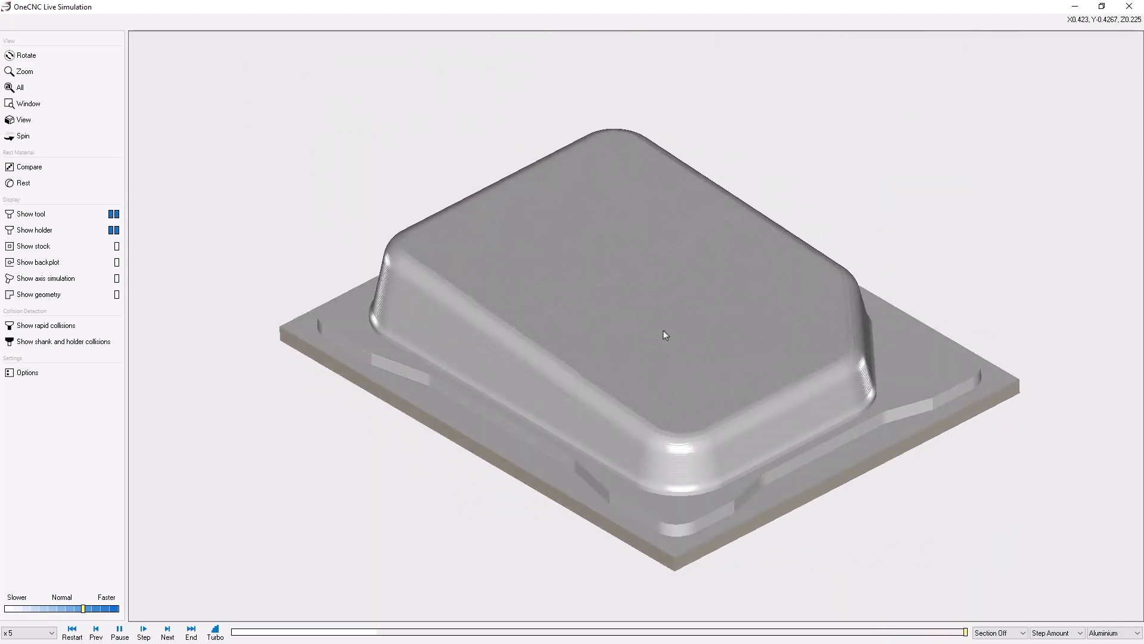
left_click(1129, 8)
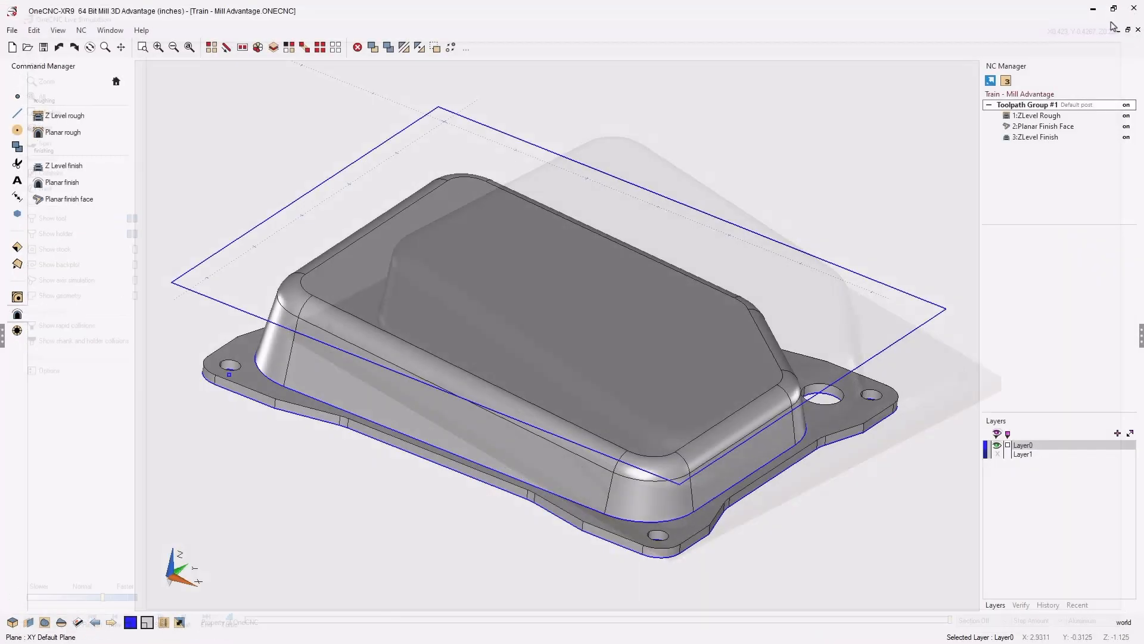